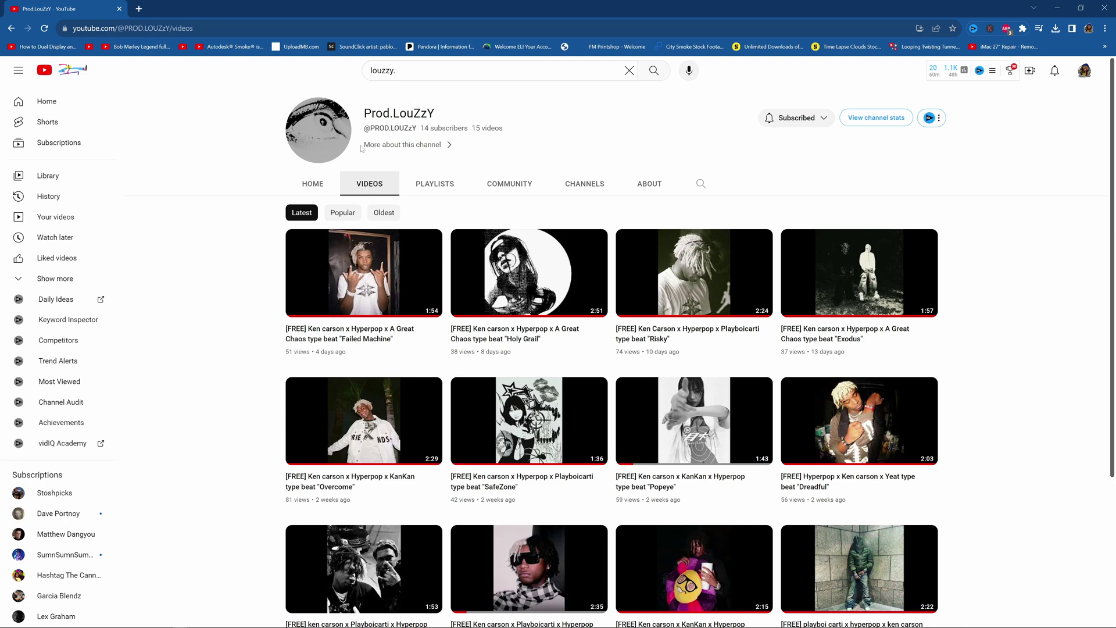
# - Browse the uploaded beats in the channel's video list
pyautogui.scroll(-2, 530, 319)
pyautogui.scroll(-2, 831, 462)
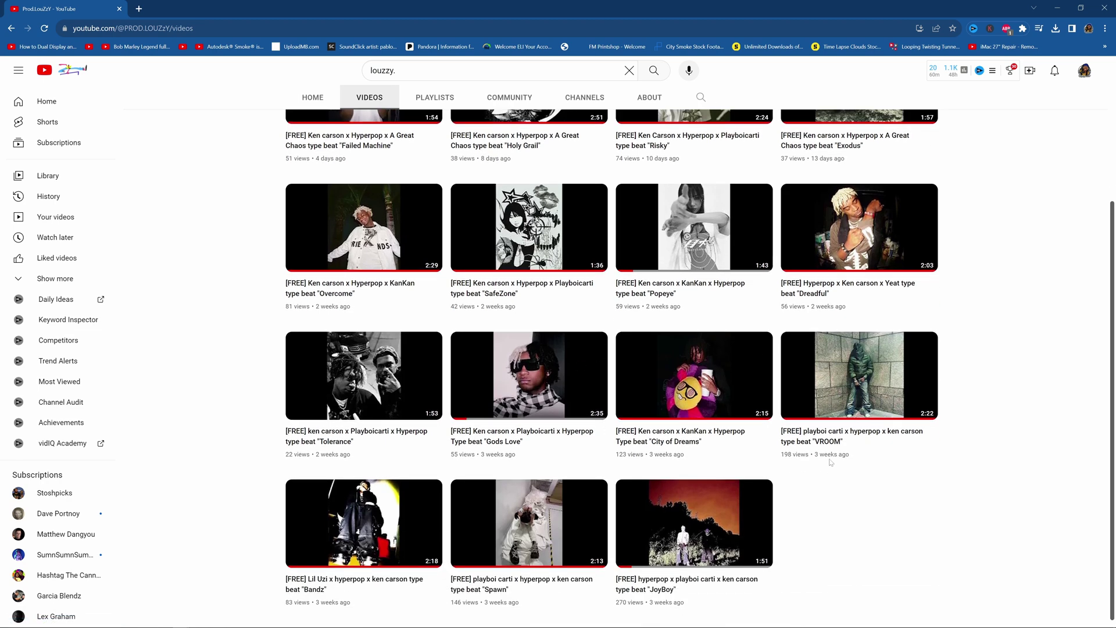
pyautogui.scroll(4, 831, 462)
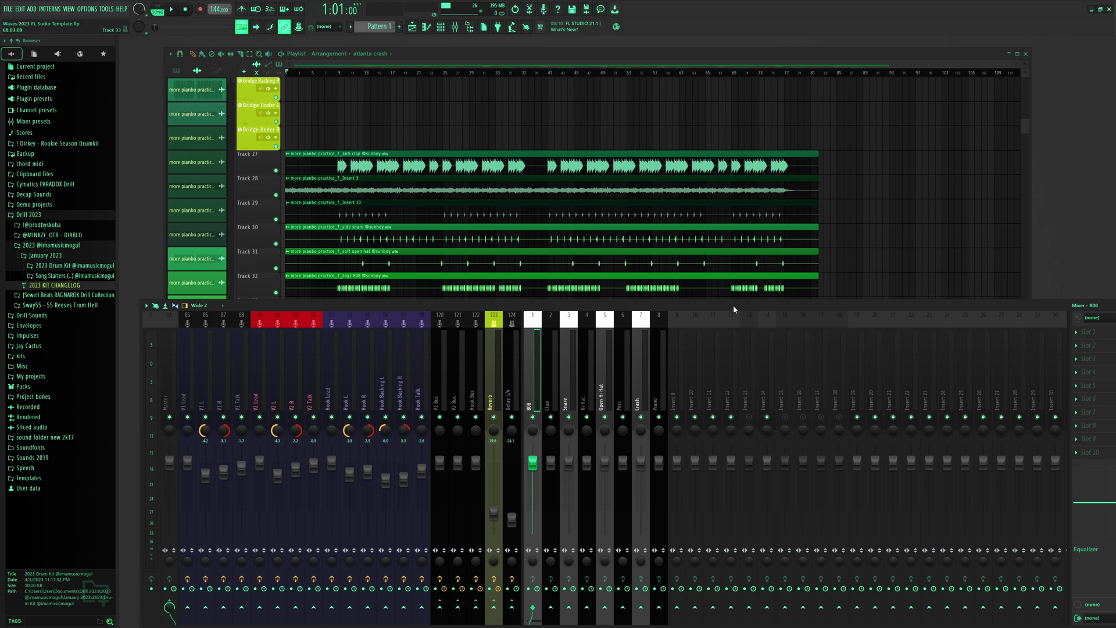
# - Switch to FL Studio and play the arrangement to hear the full beat before mixing
pyautogui.press('space')
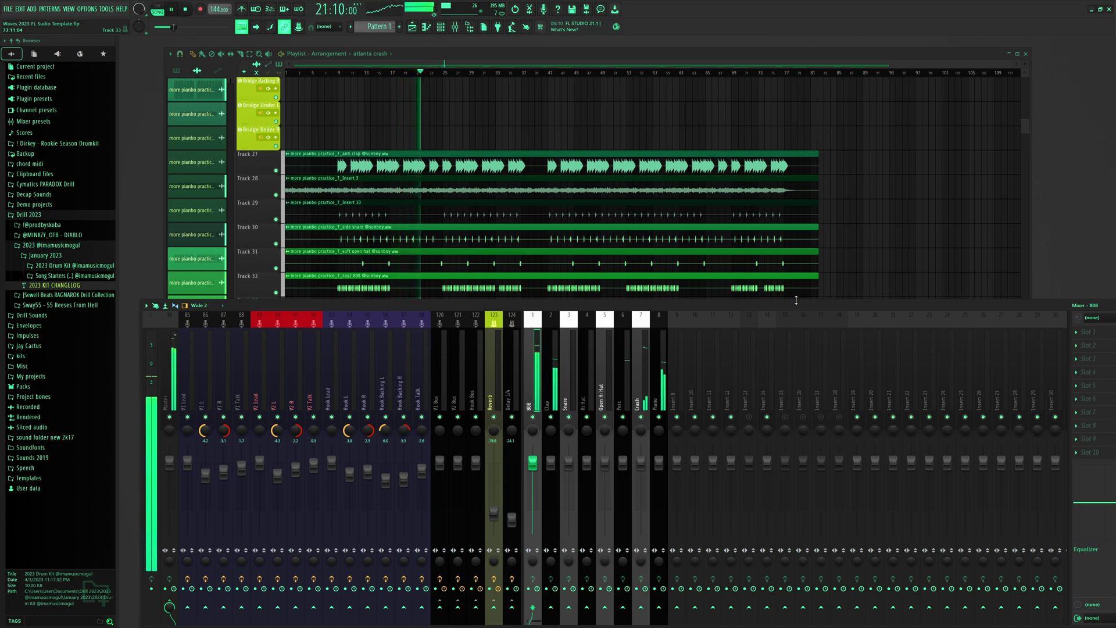
pyautogui.press('space')
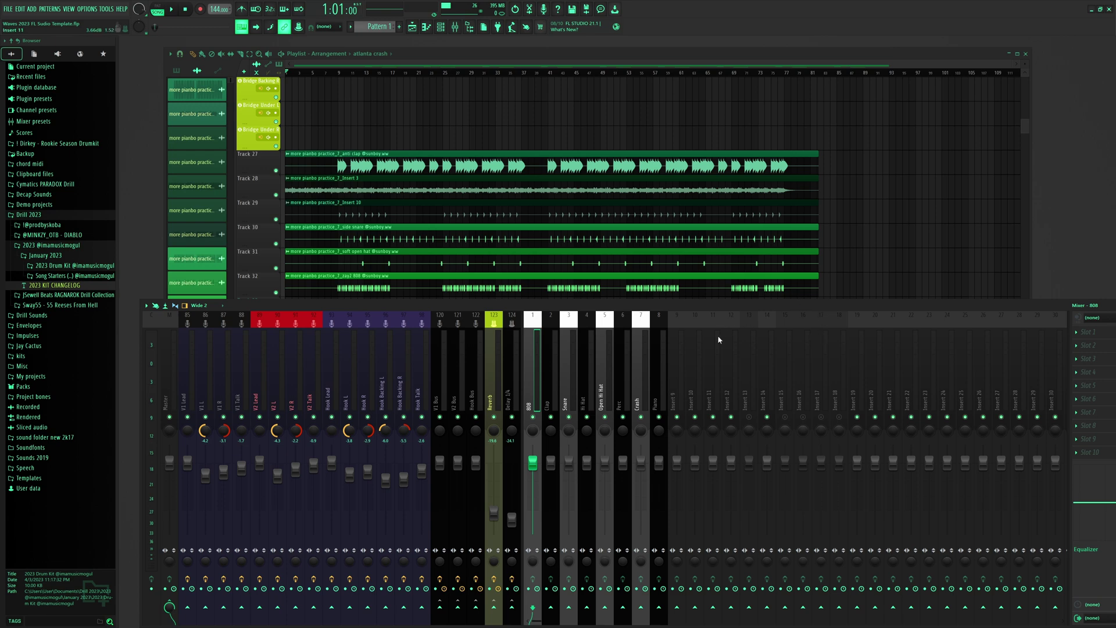
# - Mute the Crash, Piano, Perc, Open Hi Hat, Hi Hat, Snare and Clap mixer tracks so only the 808 remains
pyautogui.click(640, 417)
pyautogui.click(659, 418)
pyautogui.click(622, 418)
pyautogui.click(604, 417)
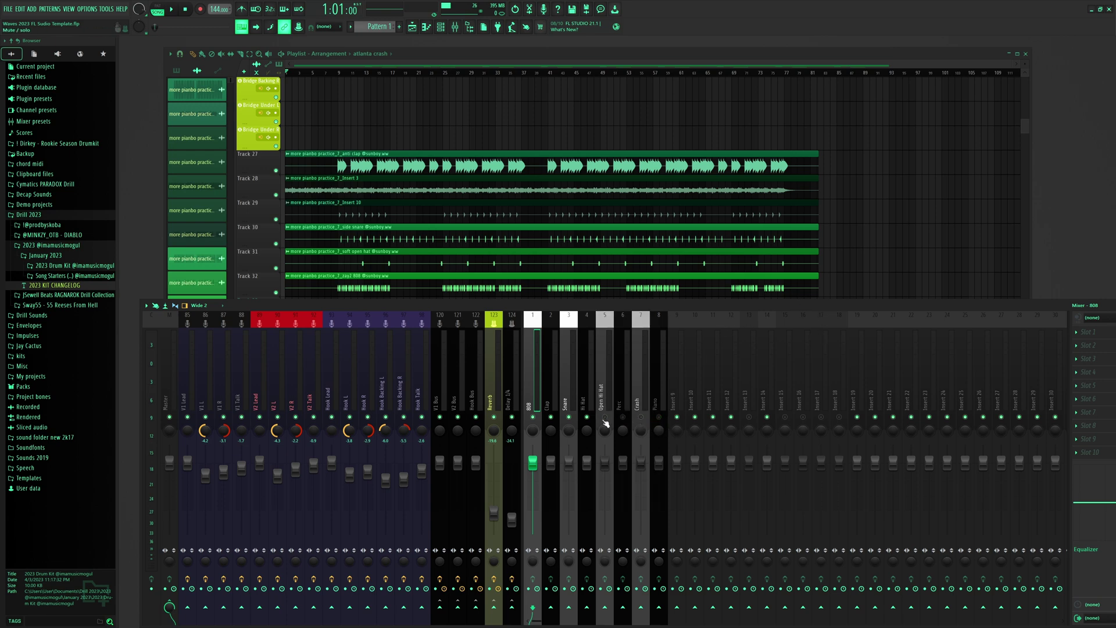
pyautogui.click(587, 417)
pyautogui.click(568, 417)
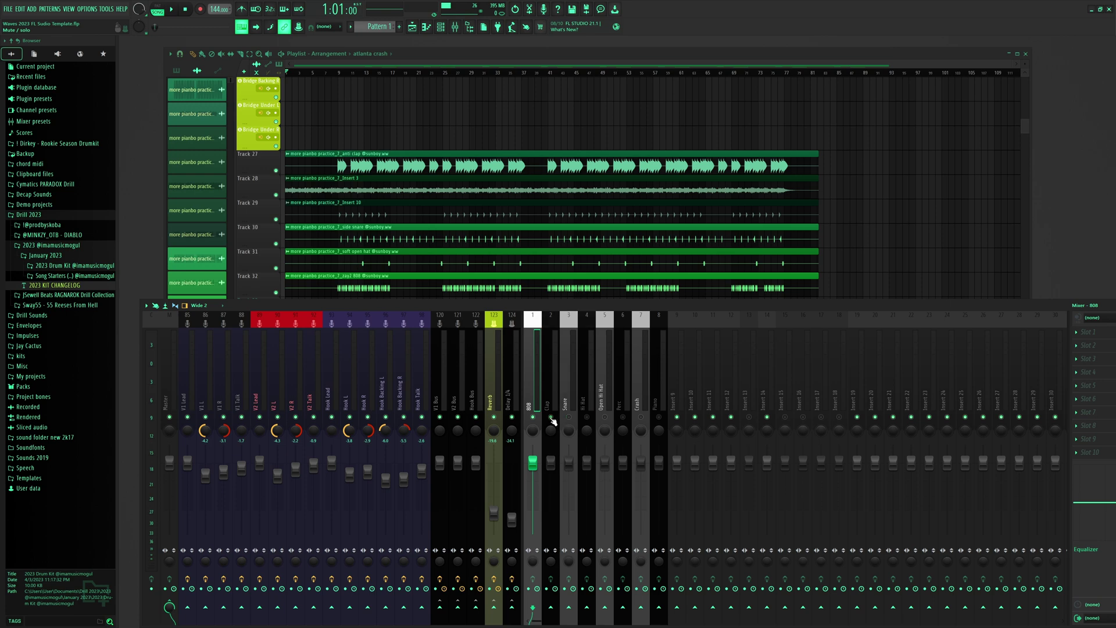
pyautogui.click(551, 417)
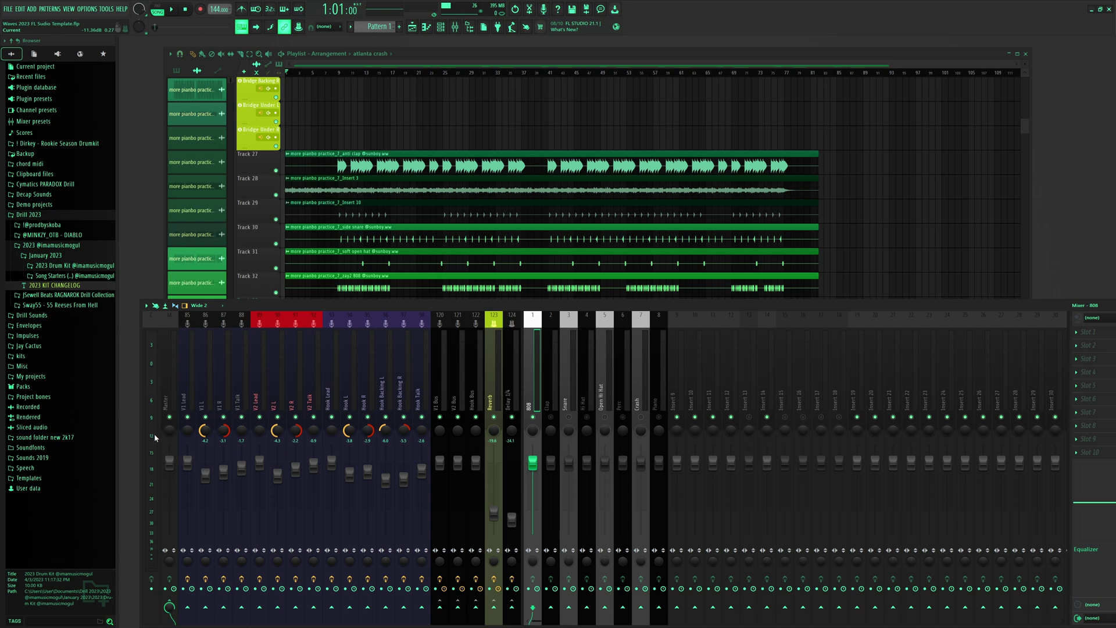
# - Set the song position to 8:15:00, just before the drums enter, and play the isolated 808 from there
pyautogui.press('space')
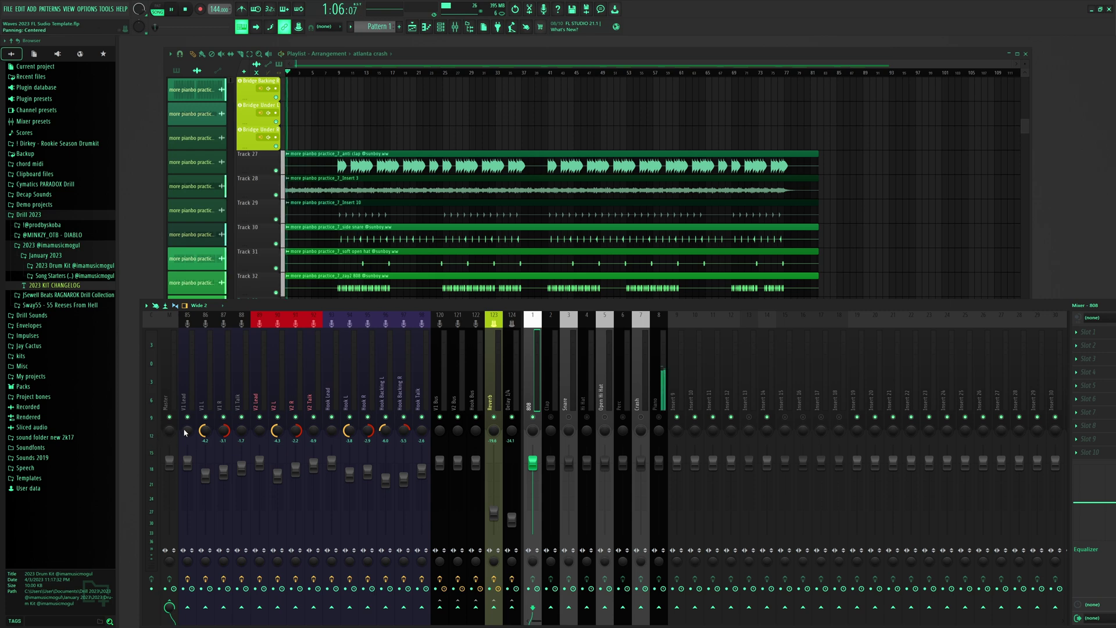
pyautogui.press('space')
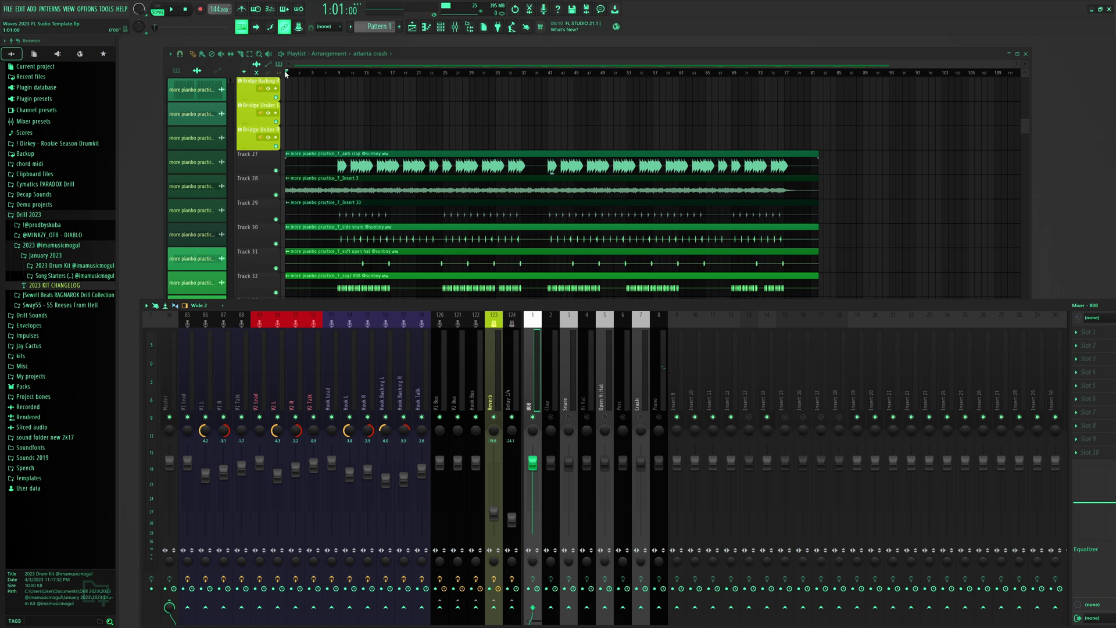
pyautogui.press('F9')
pyautogui.moveTo(286, 67); pyautogui.dragTo(338, 80)
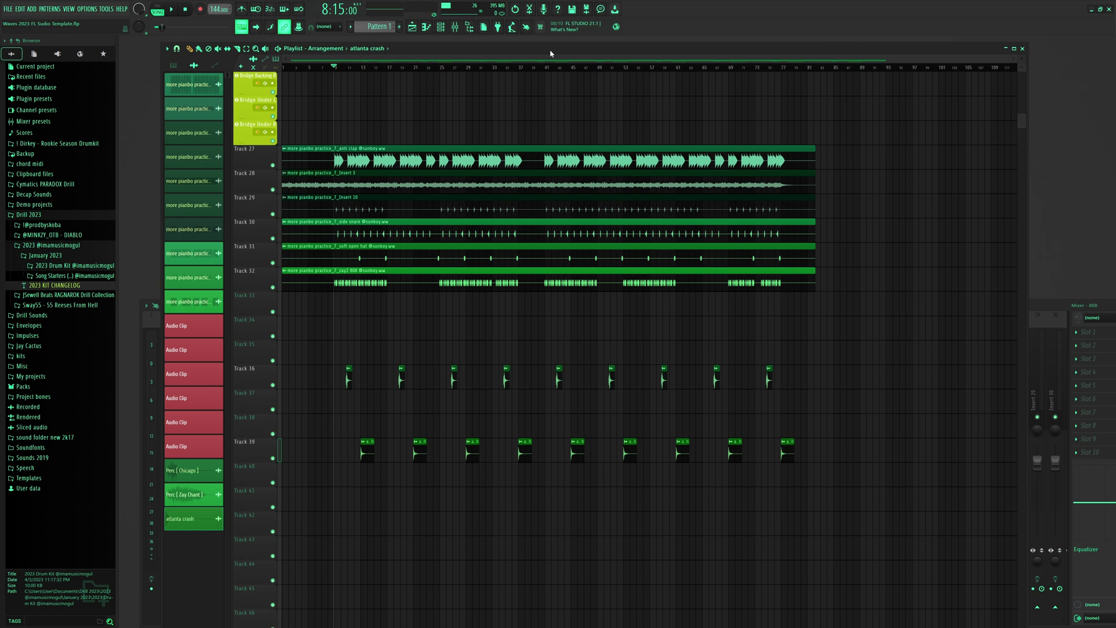
pyautogui.press('space')
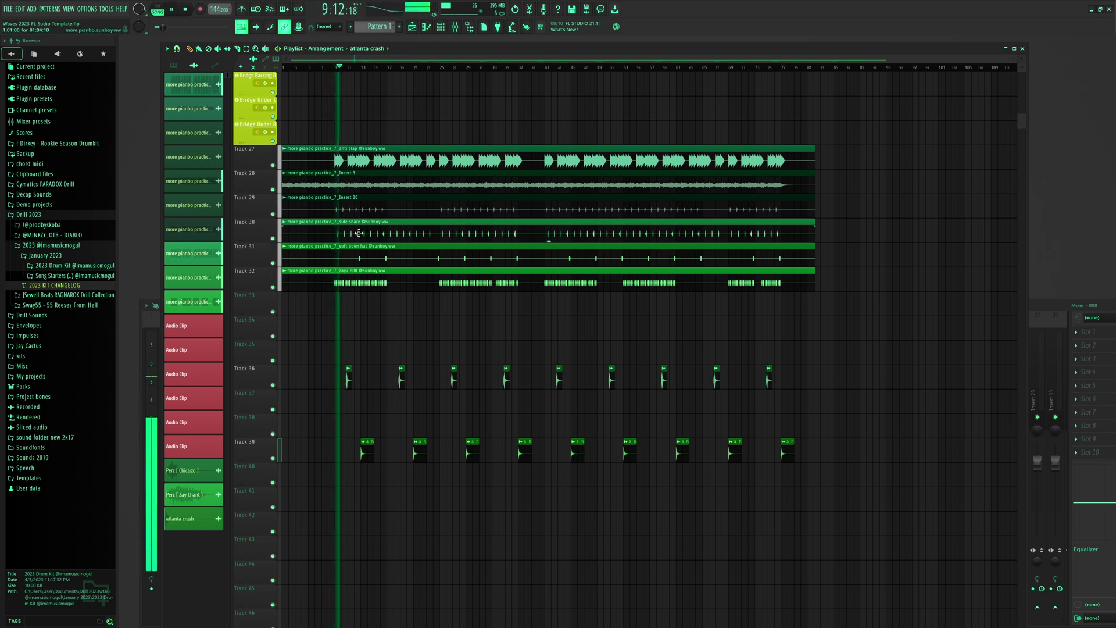
# - Bring the mixer back over the playlist, move its window higher and check the 808's level during playback
pyautogui.click(1071, 300)
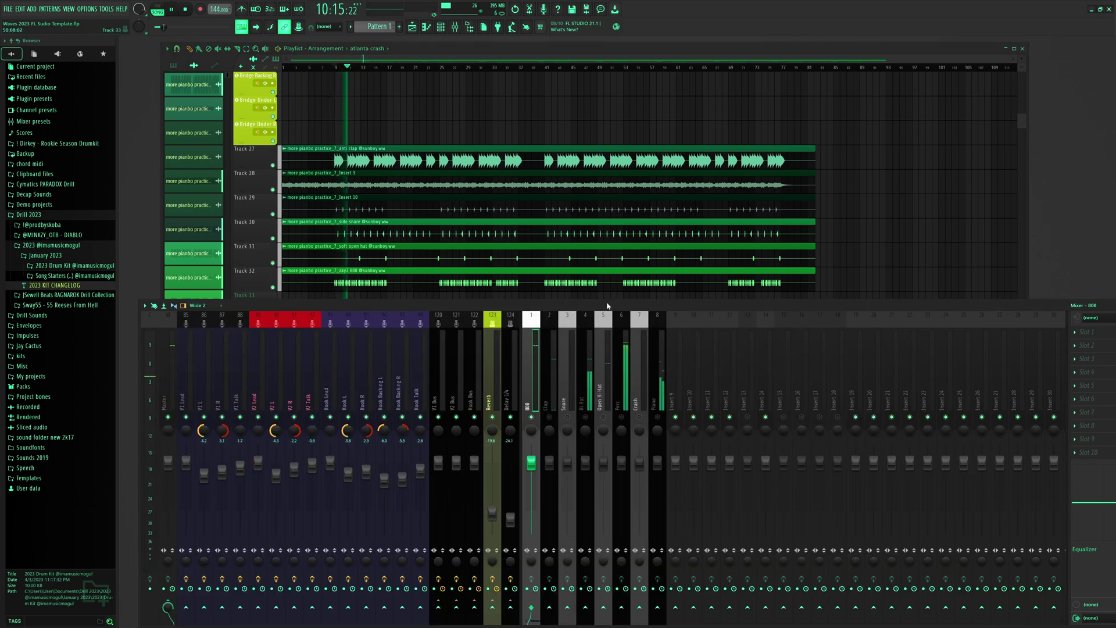
pyautogui.moveTo(610, 295); pyautogui.dragTo(600, 226)
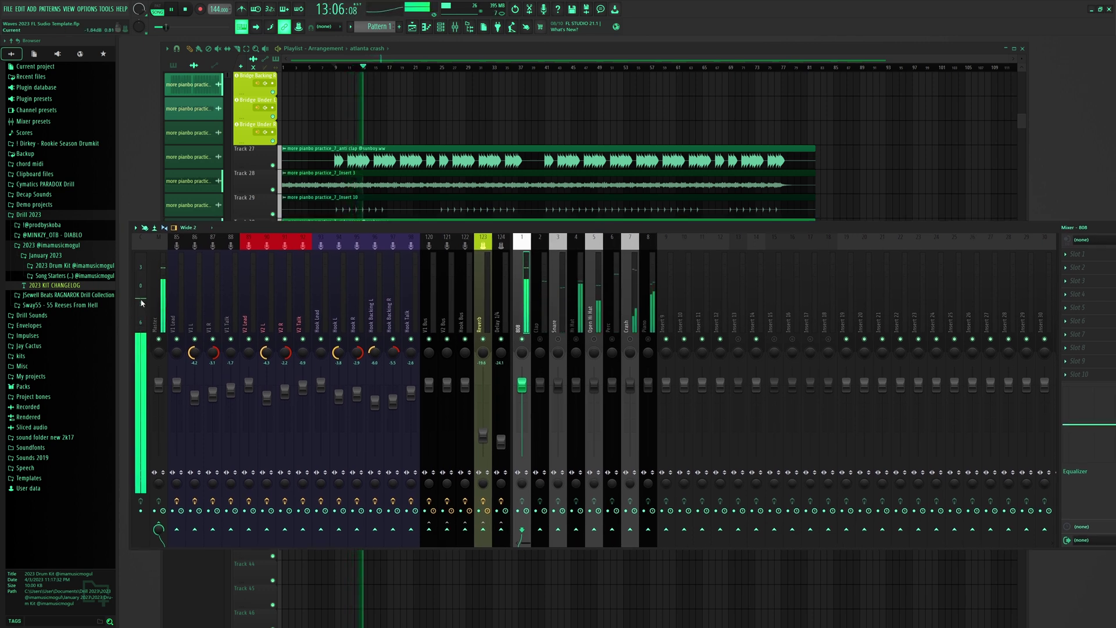
pyautogui.press('space')
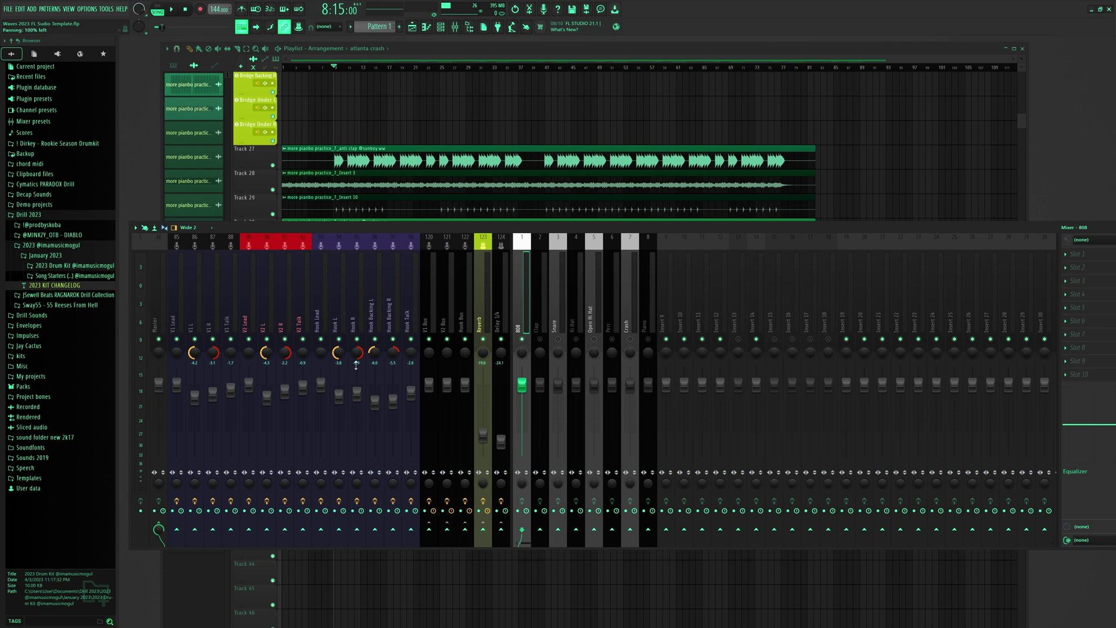
# - Try lowering the 808 mixer fader to -11.6 dB, play the result and return the fader to its original level
pyautogui.scroll(-1, 522, 385)
pyautogui.moveTo(522, 384); pyautogui.dragTo(524, 422)
pyautogui.press('space')
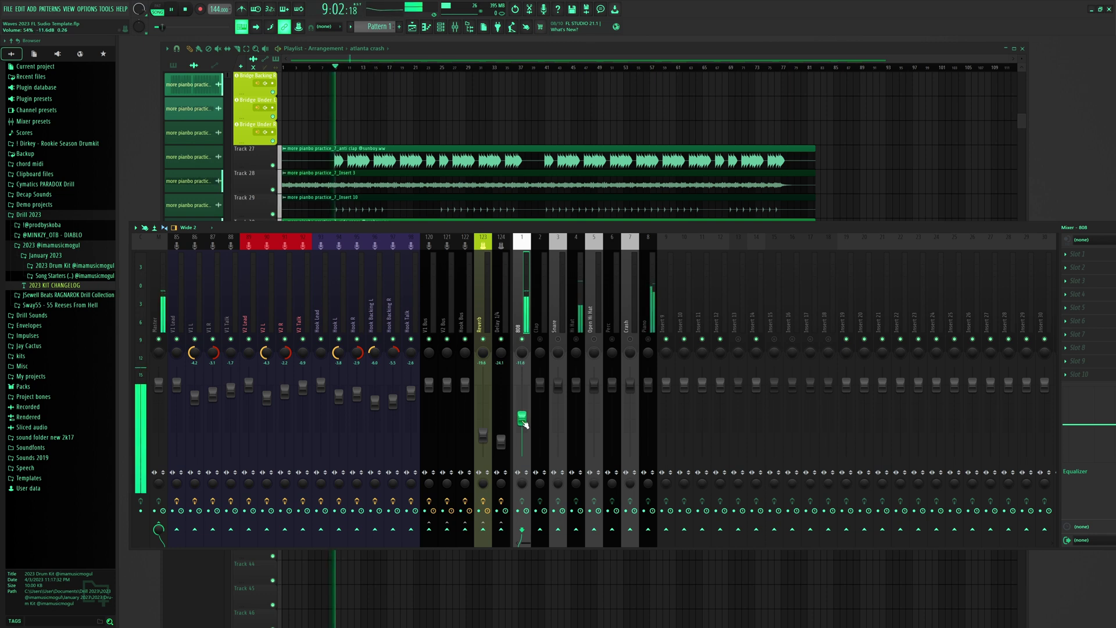
pyautogui.press('space')
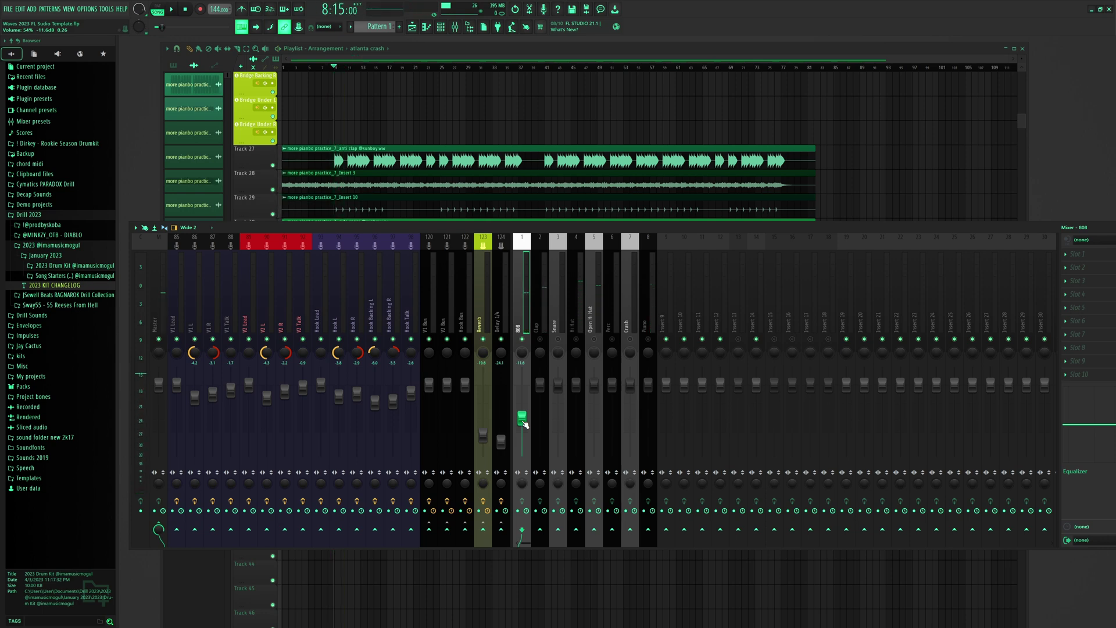
pyautogui.moveTo(523, 423); pyautogui.dragTo(524, 406)
pyautogui.moveTo(524, 405); pyautogui.dragTo(526, 388)
# - Lower the channel volume of the anti clap audio clip routed to the 808 track to about -11 dB during playback
pyautogui.click(443, 32)
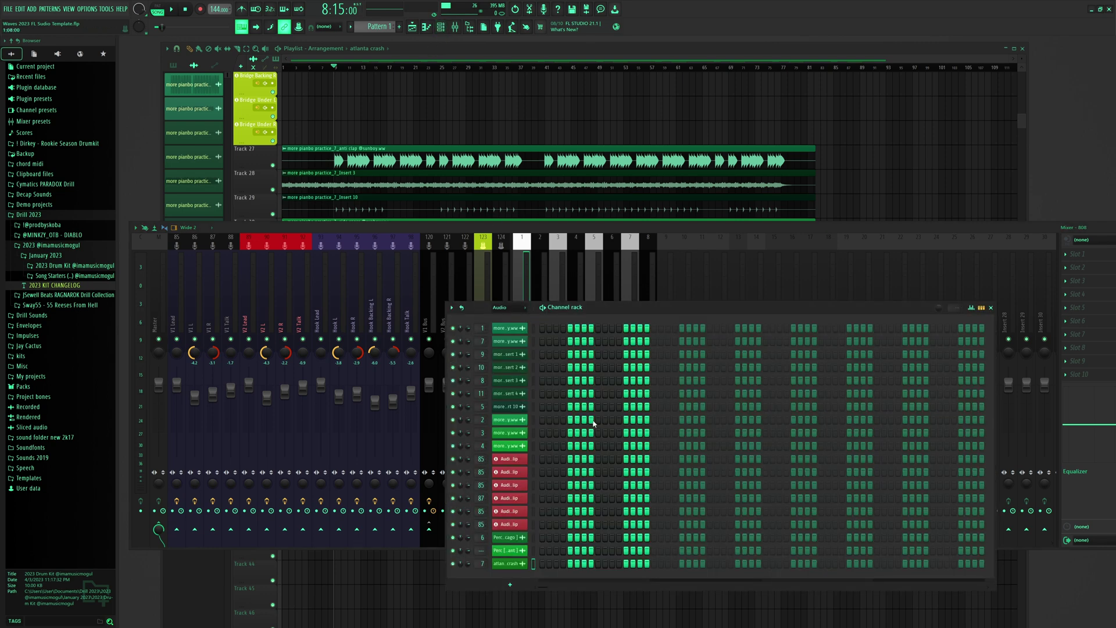
pyautogui.press('space')
pyautogui.press('space')
pyautogui.click(509, 327)
pyautogui.moveTo(833, 39); pyautogui.dragTo(795, 114)
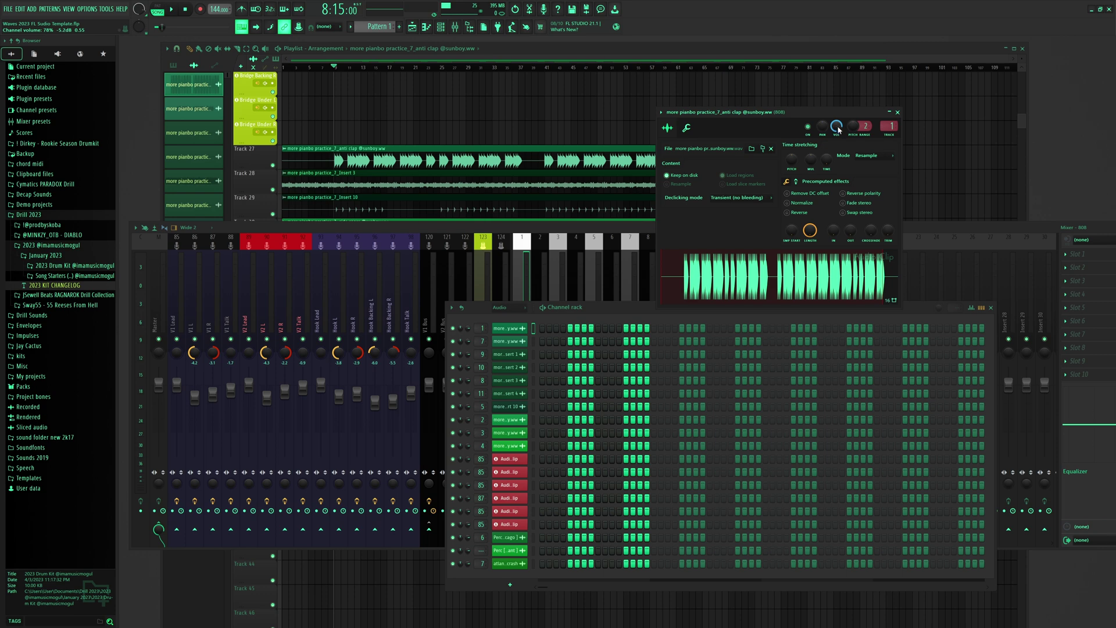
pyautogui.press('space')
pyautogui.scroll(-5, 836, 127)
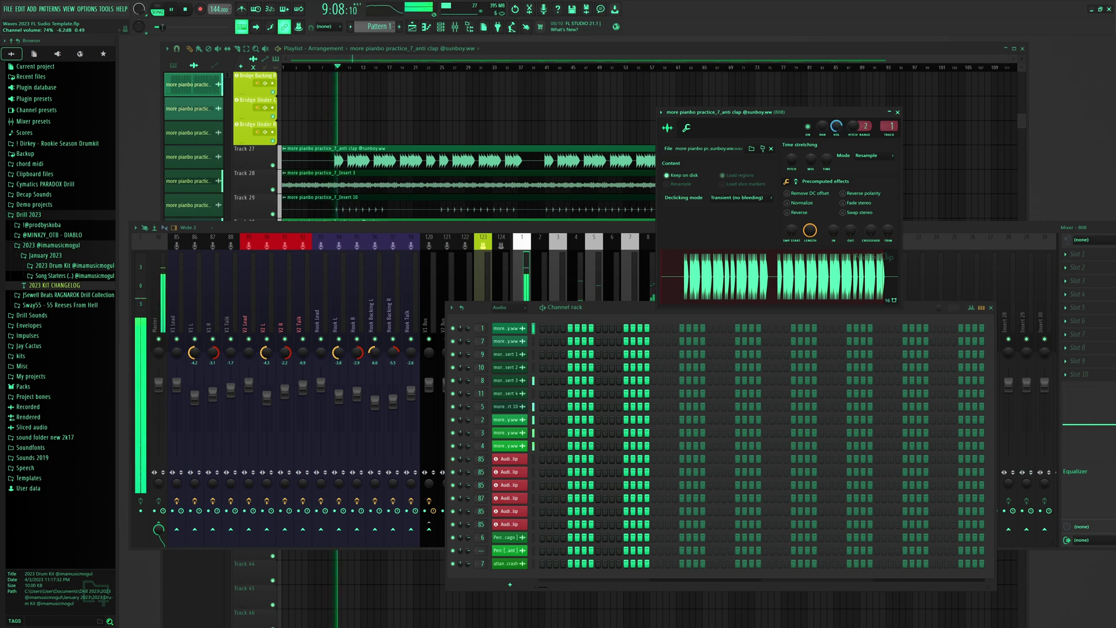
pyautogui.scroll(-5, 836, 127)
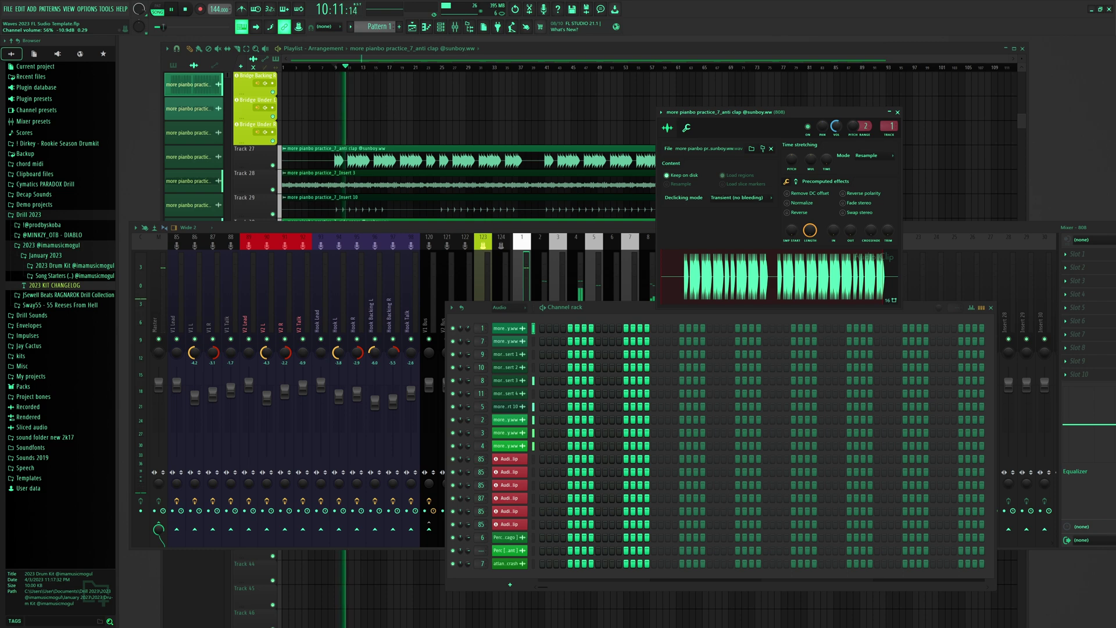
pyautogui.scroll(-2, 836, 127)
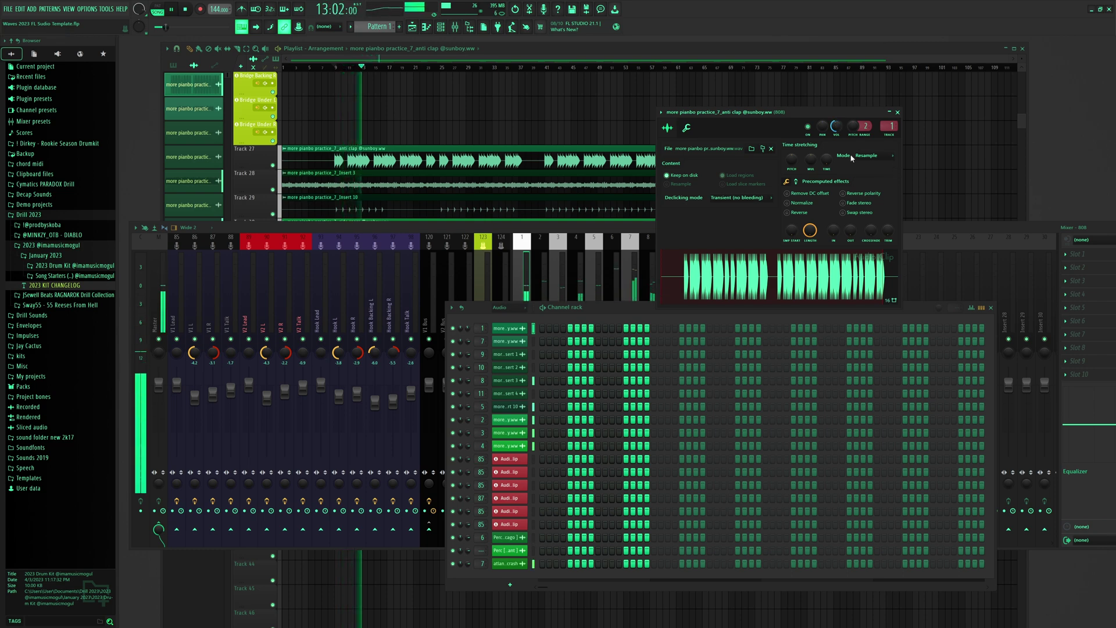
pyautogui.click(991, 308)
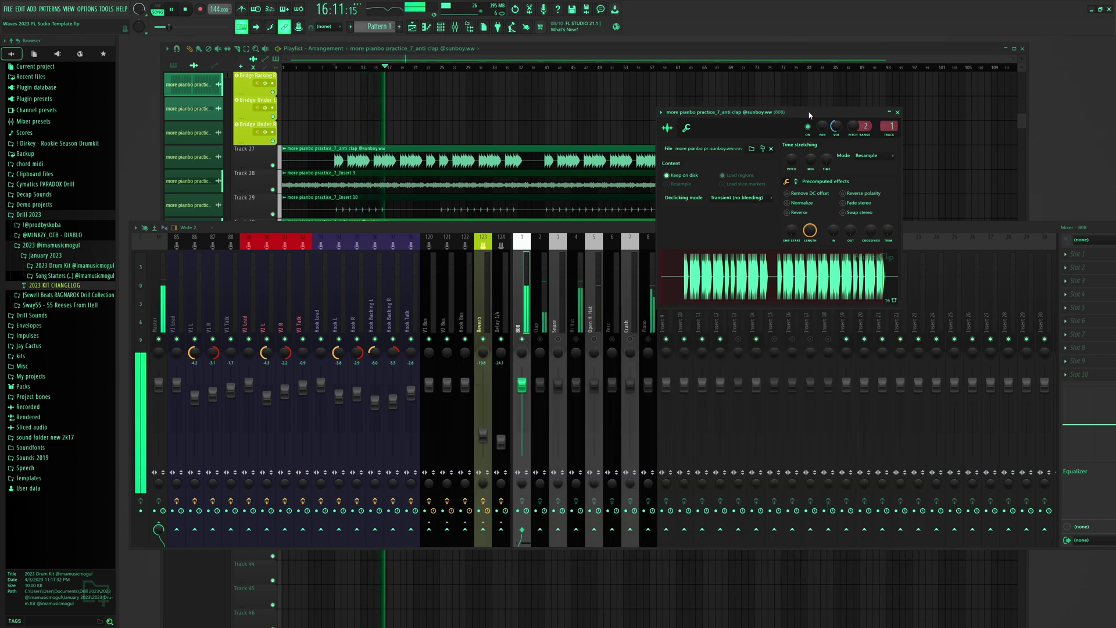
pyautogui.press('space')
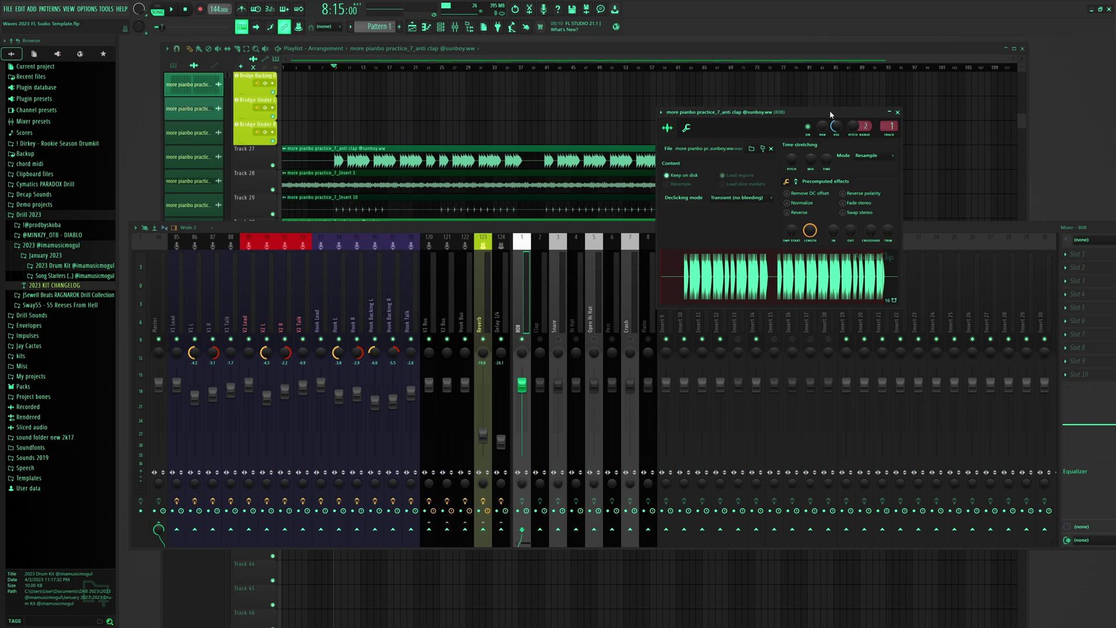
pyautogui.click(897, 112)
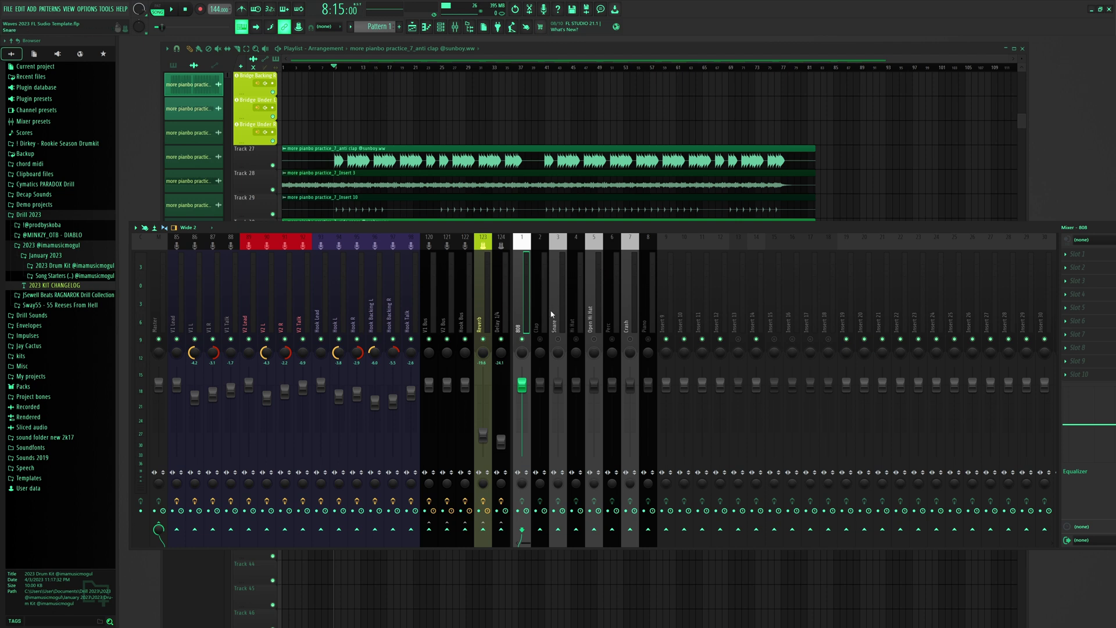
# - Mute the 808 so the Clap mixer track is heard alone, and play it to check its level
pyautogui.click(523, 340)
pyautogui.press('space')
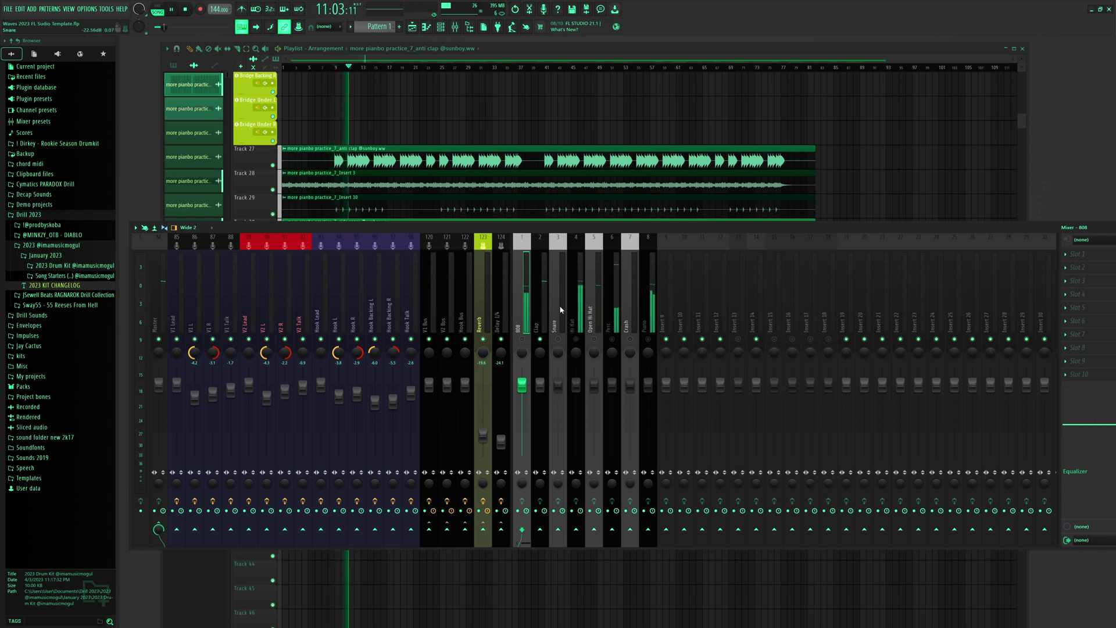
pyautogui.click(544, 295)
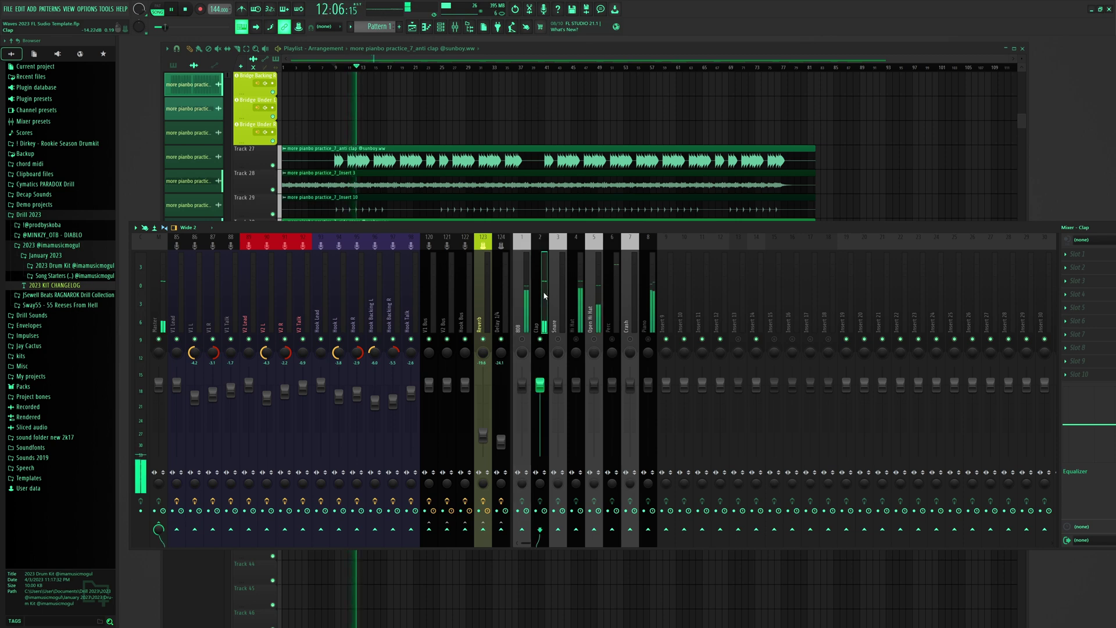
pyautogui.press('space')
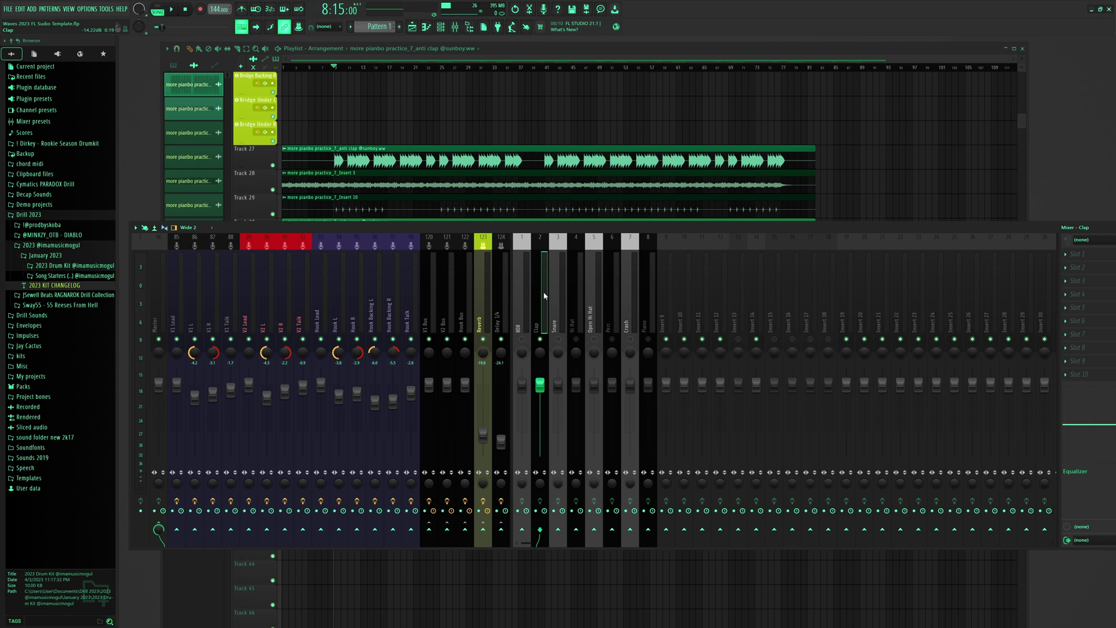
# - Mute the Clap and isolate the Snare mixer track, playing it to check its level
pyautogui.click(540, 339)
pyautogui.press('space')
pyautogui.click(559, 308)
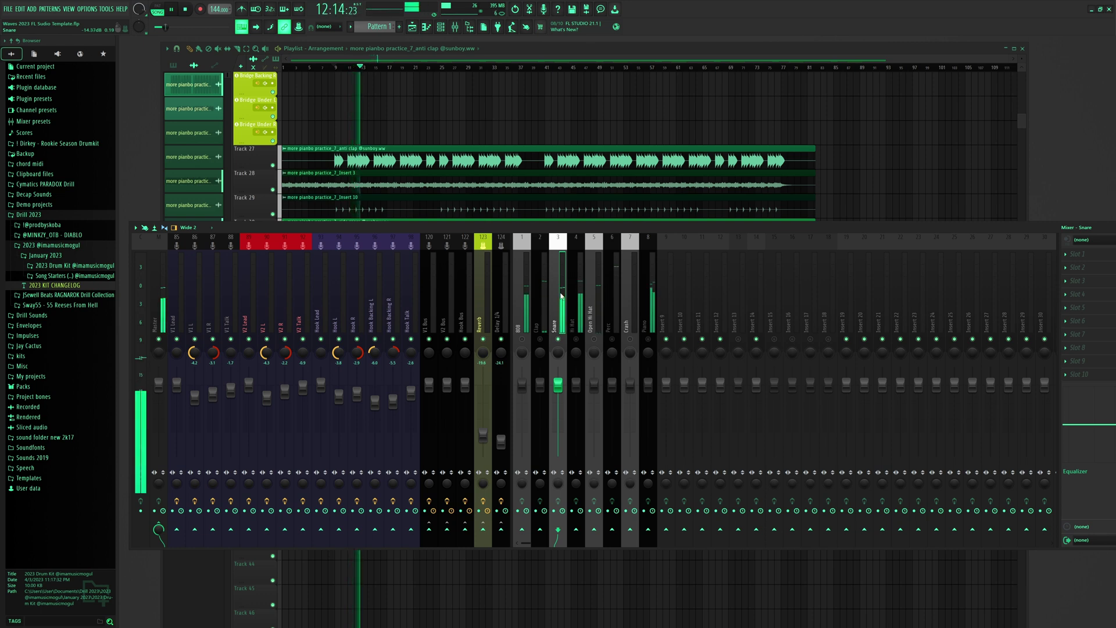
pyautogui.press('space')
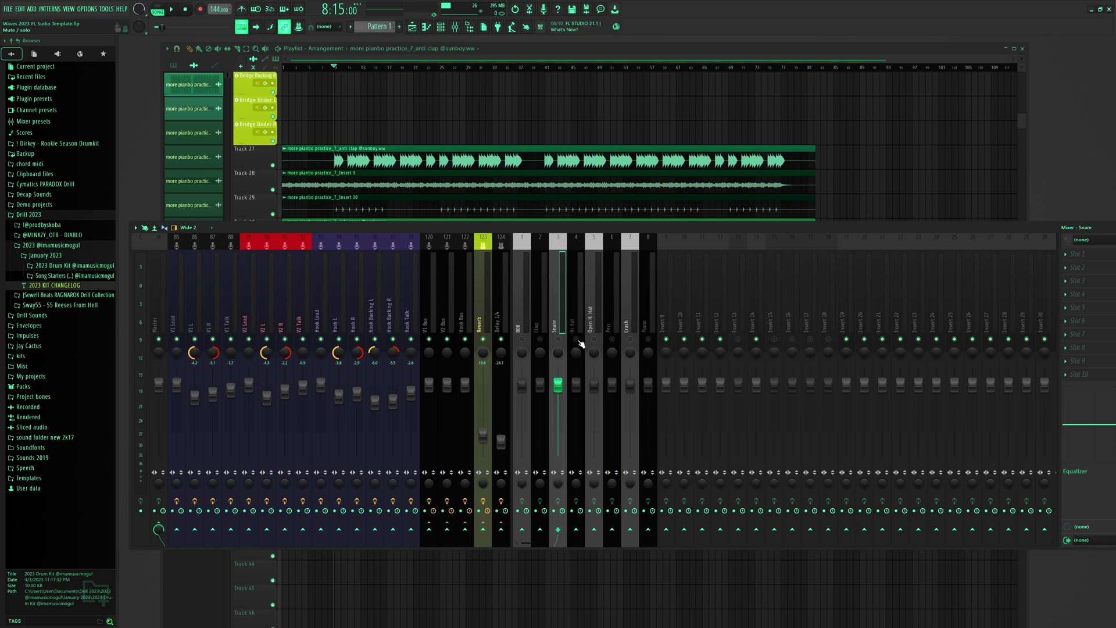
# - Isolate the Hi Hat mixer track with the Snare muted, and play it to check its level
pyautogui.click(578, 340)
pyautogui.press('space')
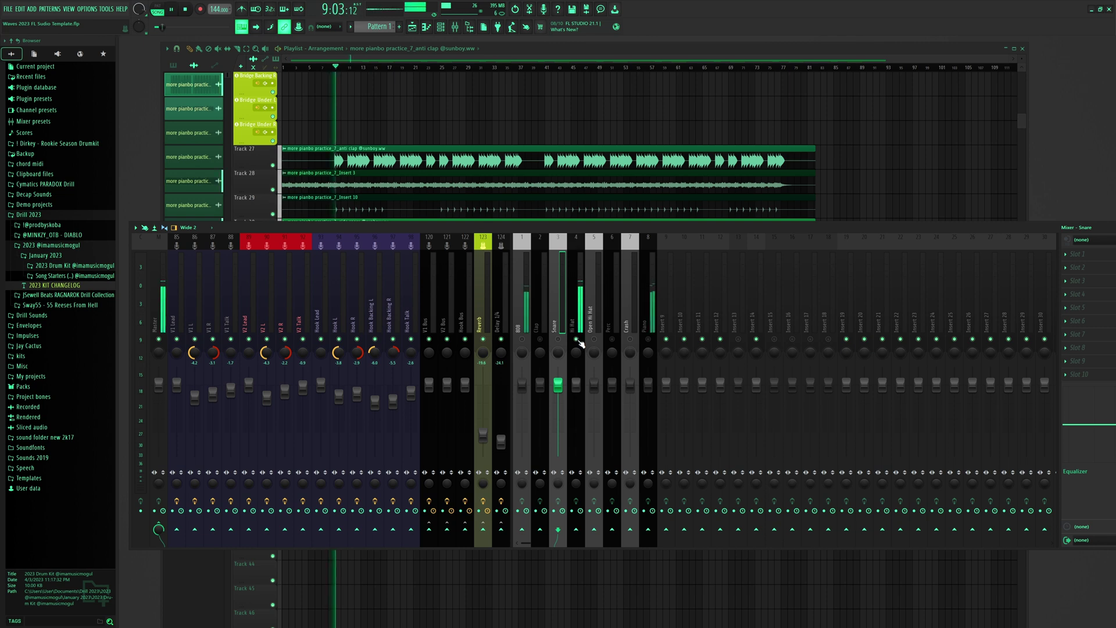
pyautogui.click(581, 303)
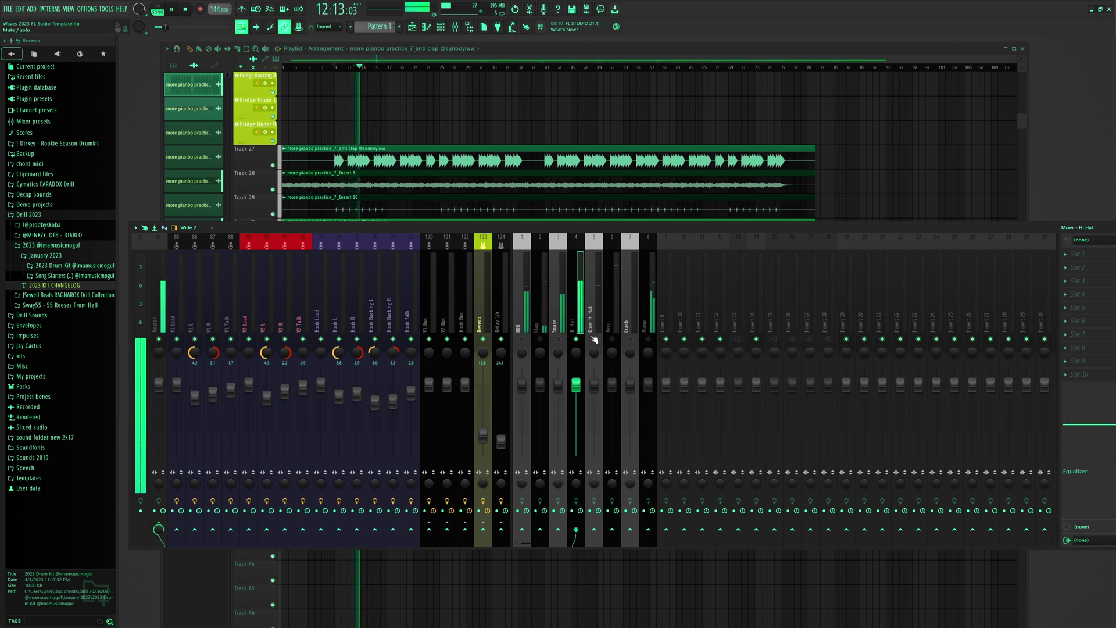
pyautogui.press('space')
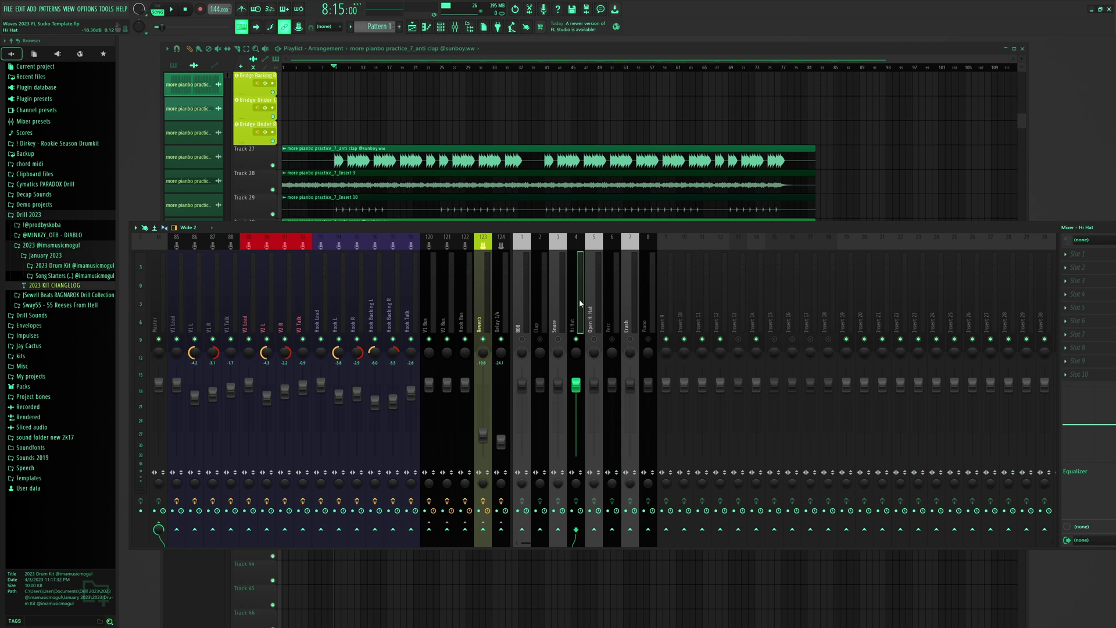
# - Isolate the Open Hi Hat mixer track with the Hi Hat muted, and play it to check its level
pyautogui.click(595, 297)
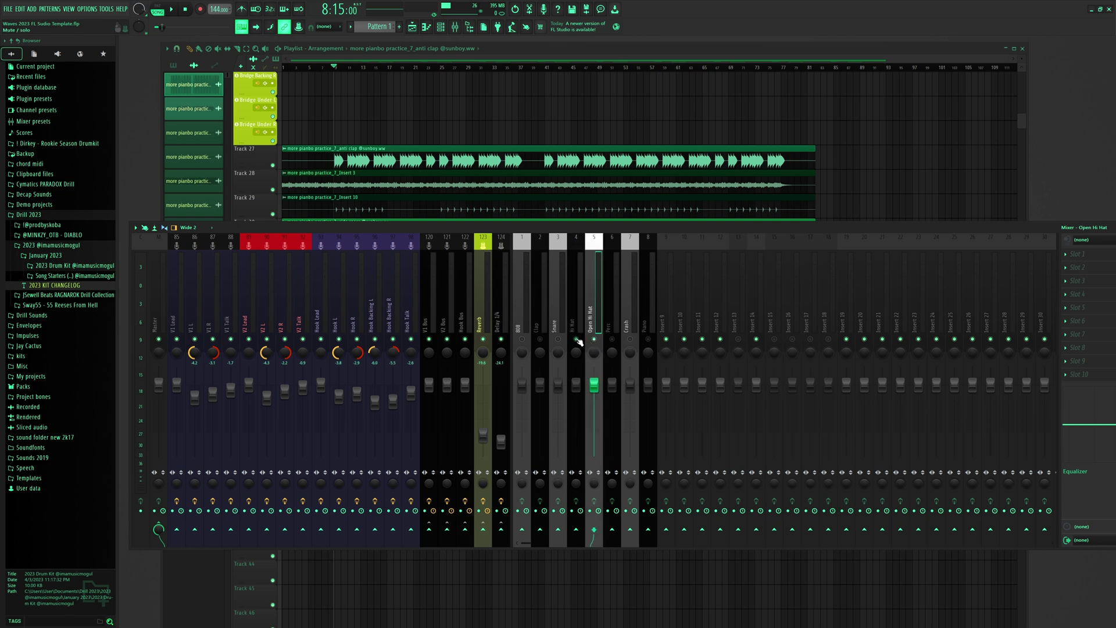
pyautogui.press('space')
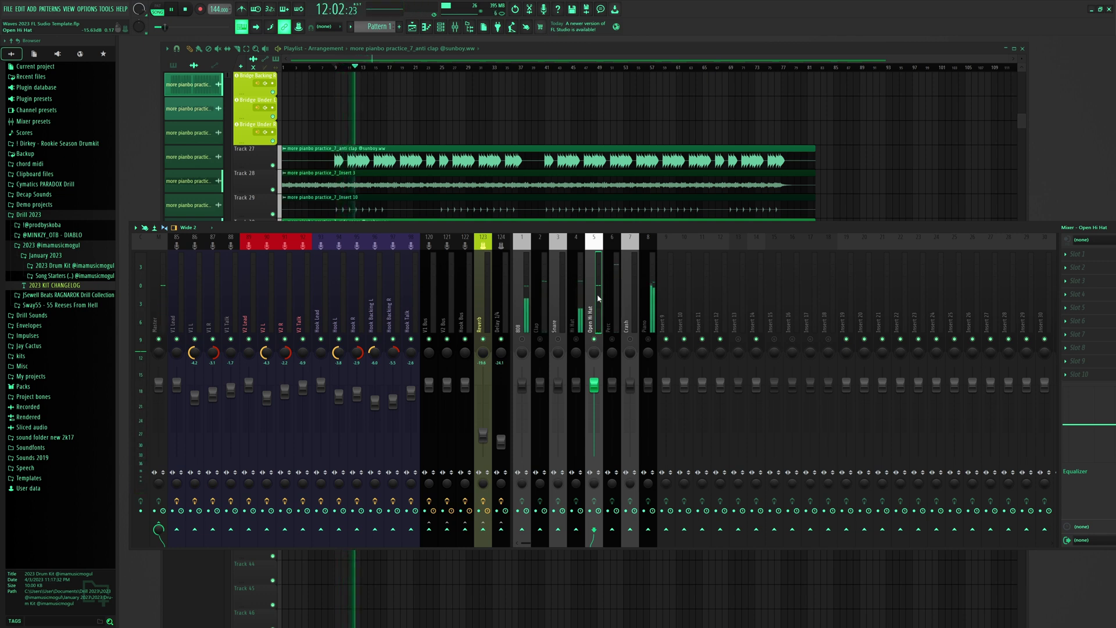
pyautogui.press('space')
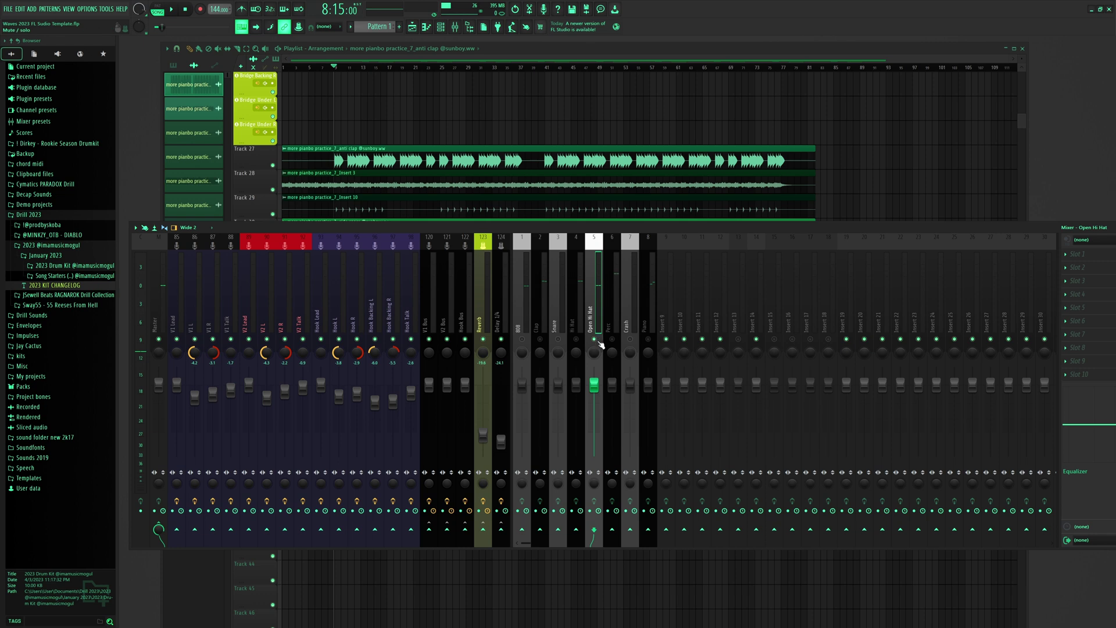
# - Isolate the Perc mixer track with the Open Hi Hat muted, and play it to check its level
pyautogui.click(616, 294)
pyautogui.press('space')
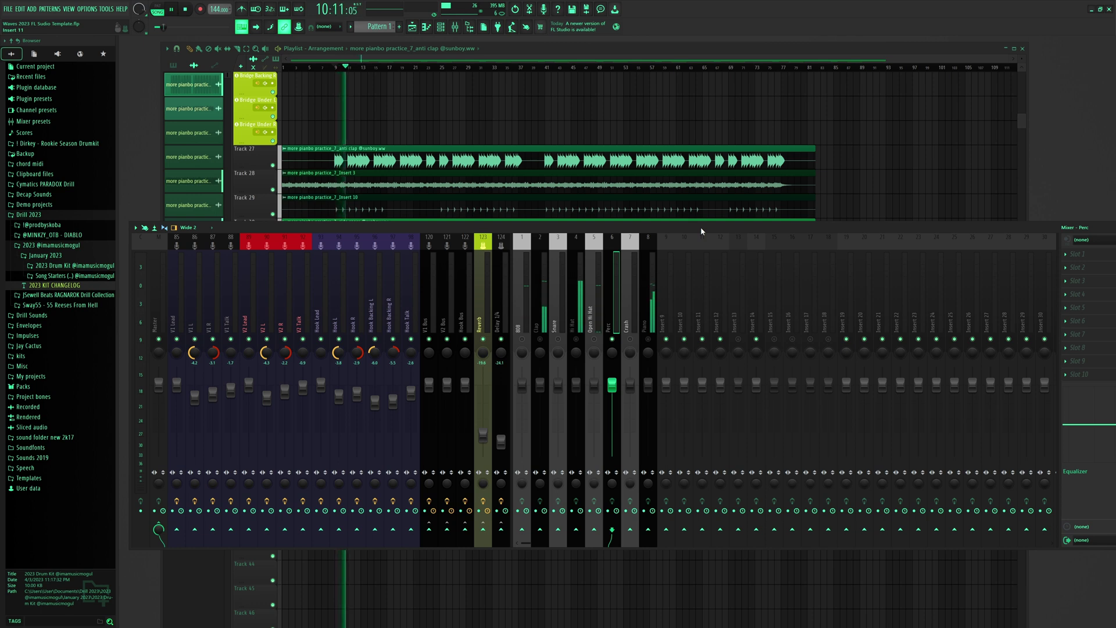
pyautogui.press('space')
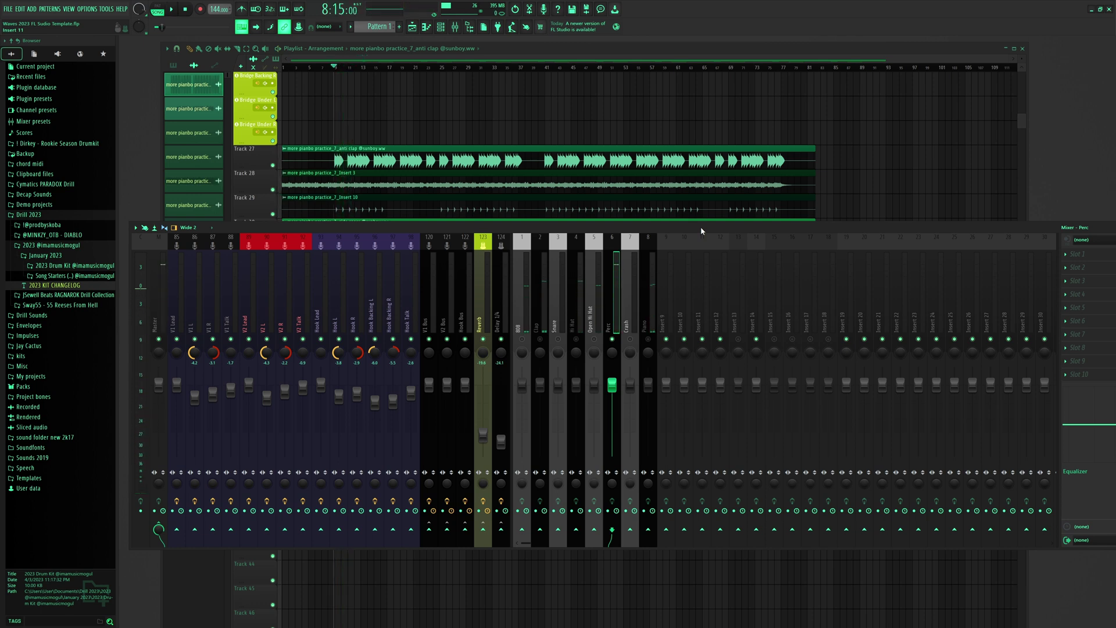
# - Lower the Perc [ Chicago ] channel's volume to about 41% (-15.4 dB), and play it to check the level
pyautogui.moveTo(701, 230); pyautogui.dragTo(884, 168)
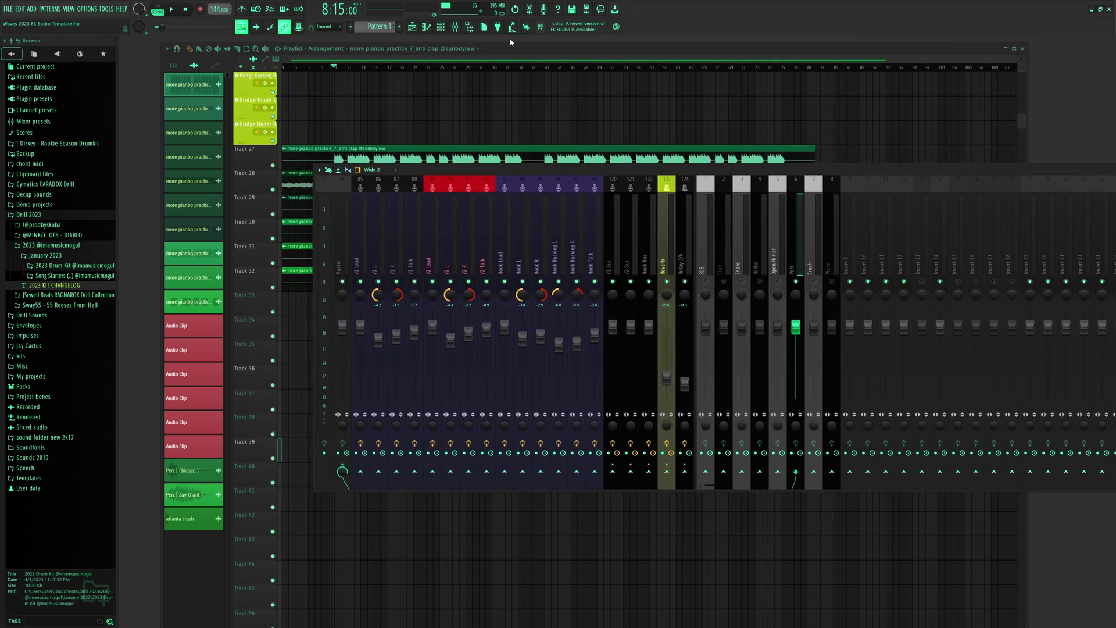
pyautogui.click(442, 28)
pyautogui.press('space')
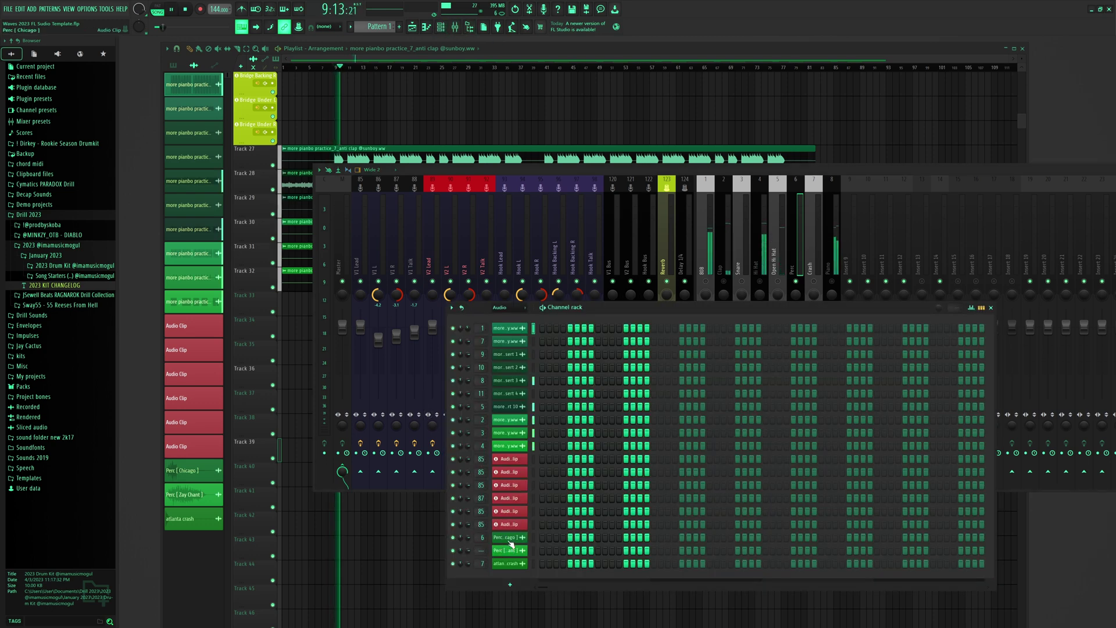
pyautogui.click(508, 538)
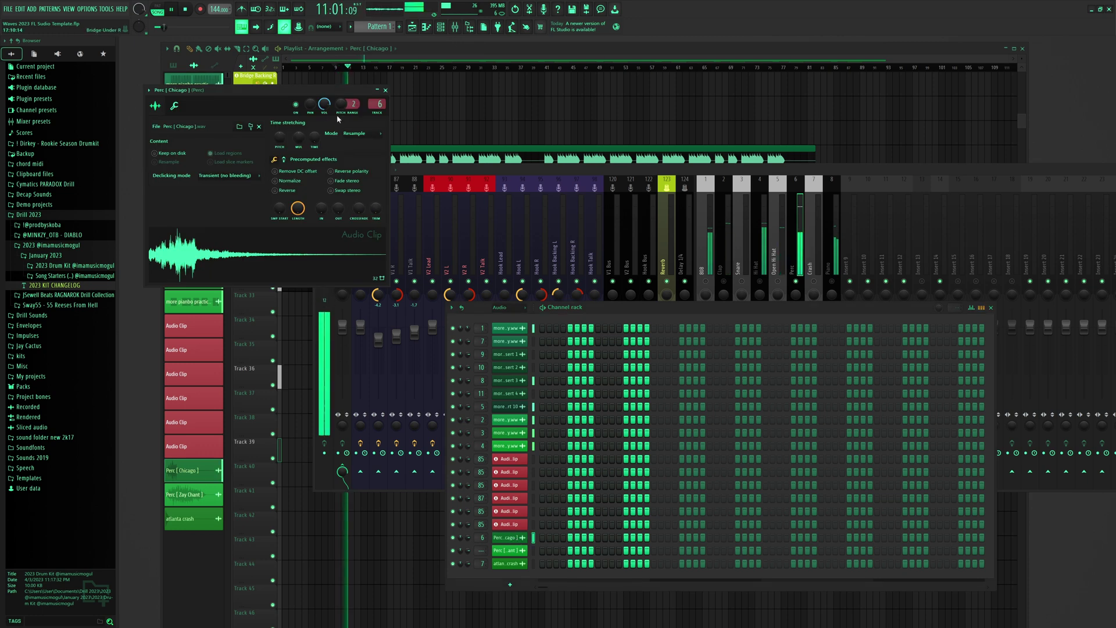
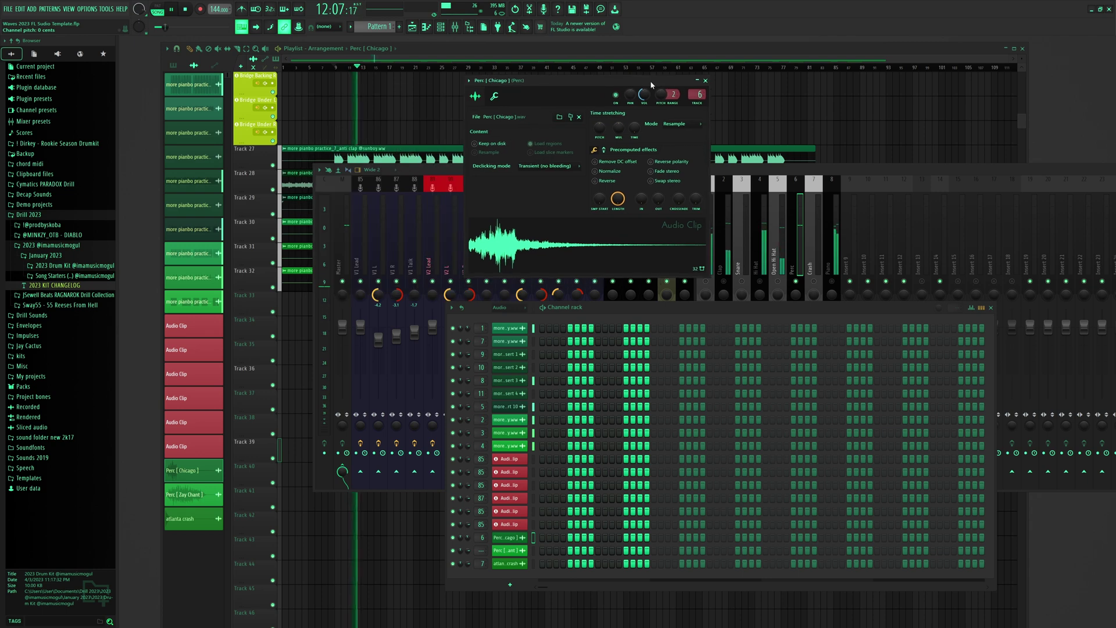
pyautogui.press('space')
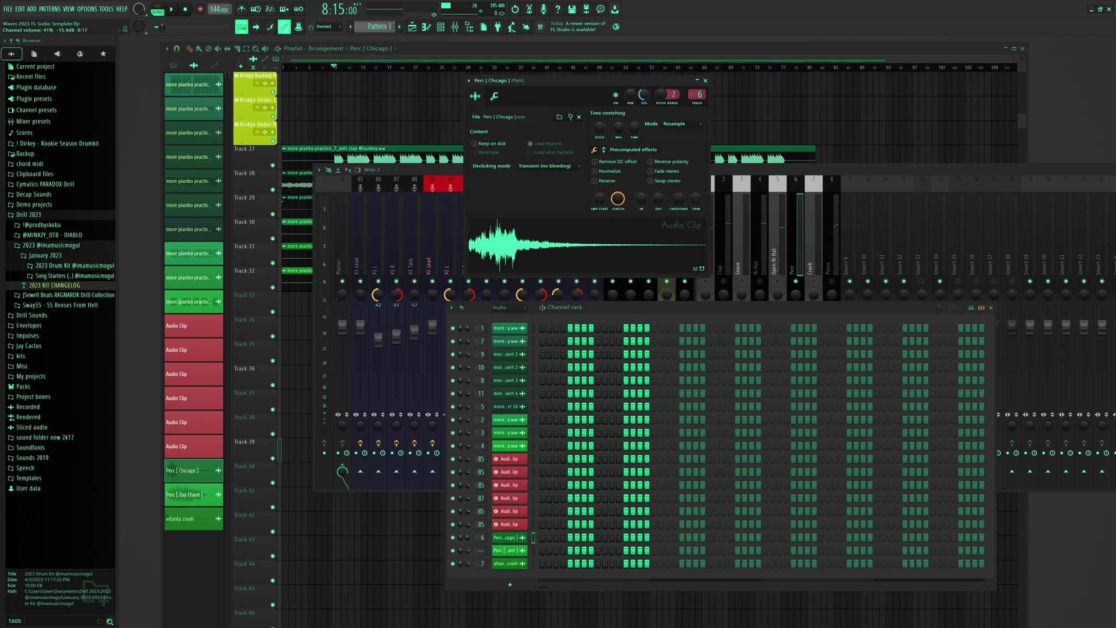
pyautogui.press('space')
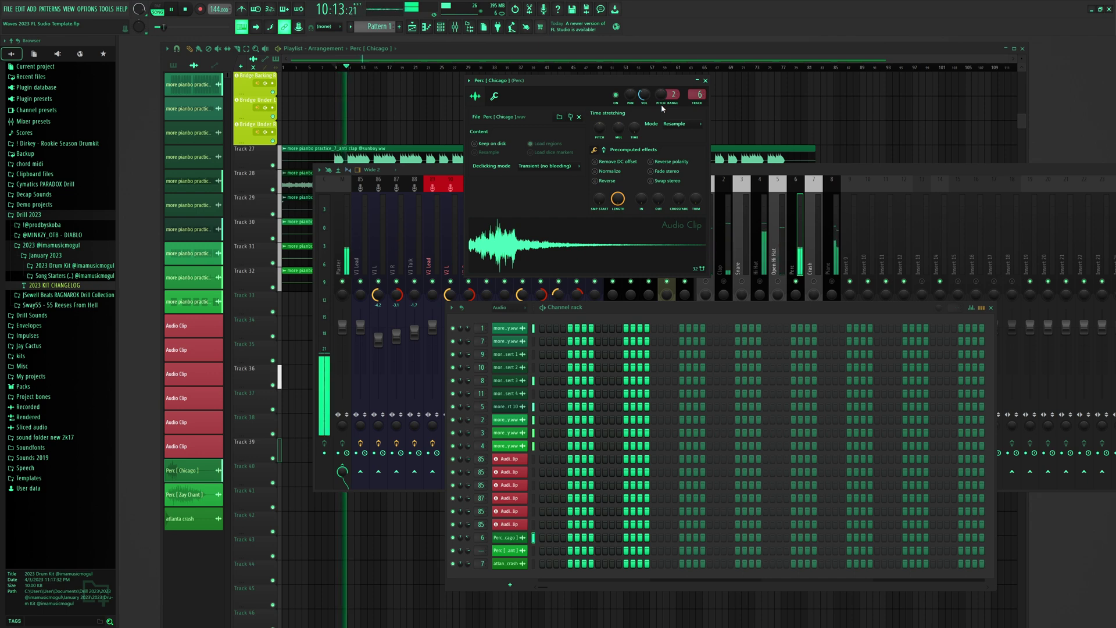
pyautogui.press('space')
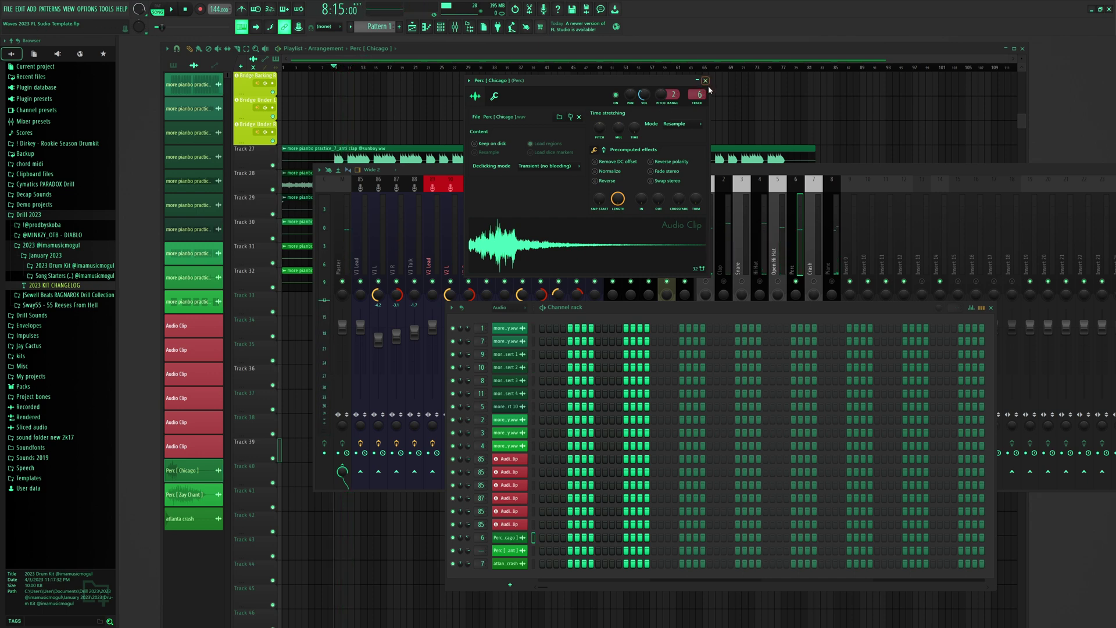
pyautogui.click(705, 81)
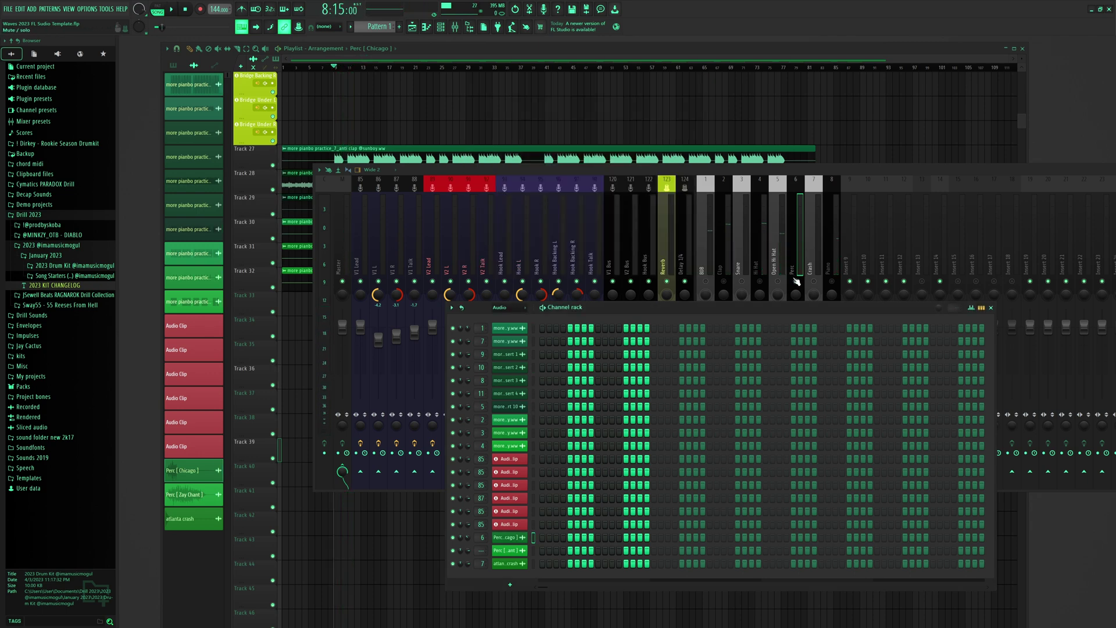
# - Isolate the Crash mixer track with the Perc muted, and play it to check its level
pyautogui.click(796, 282)
pyautogui.click(814, 288)
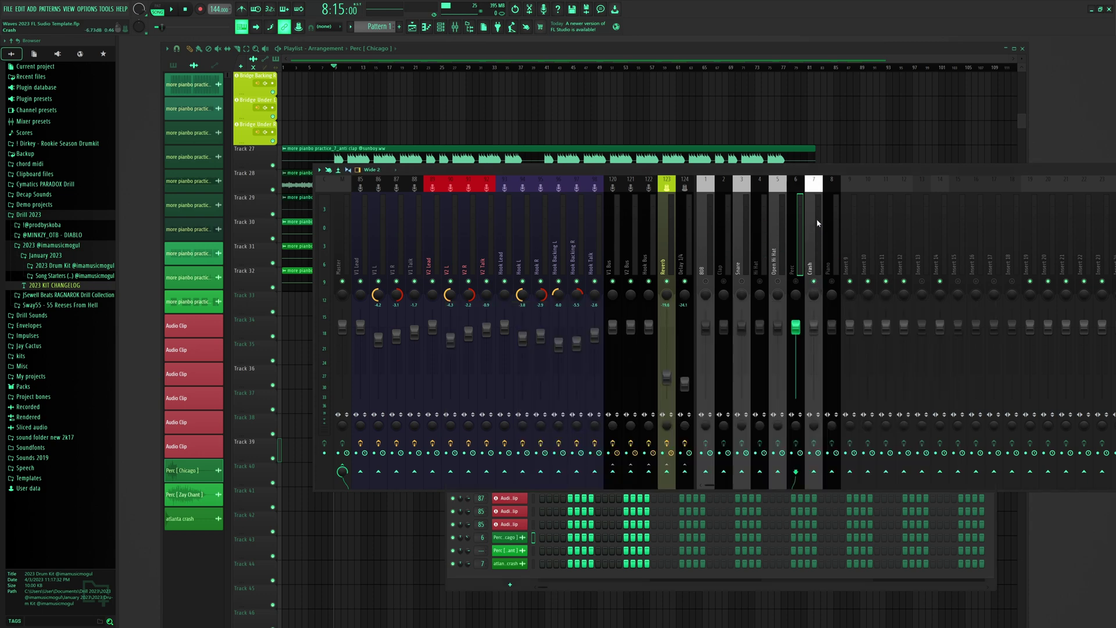
pyautogui.press('space')
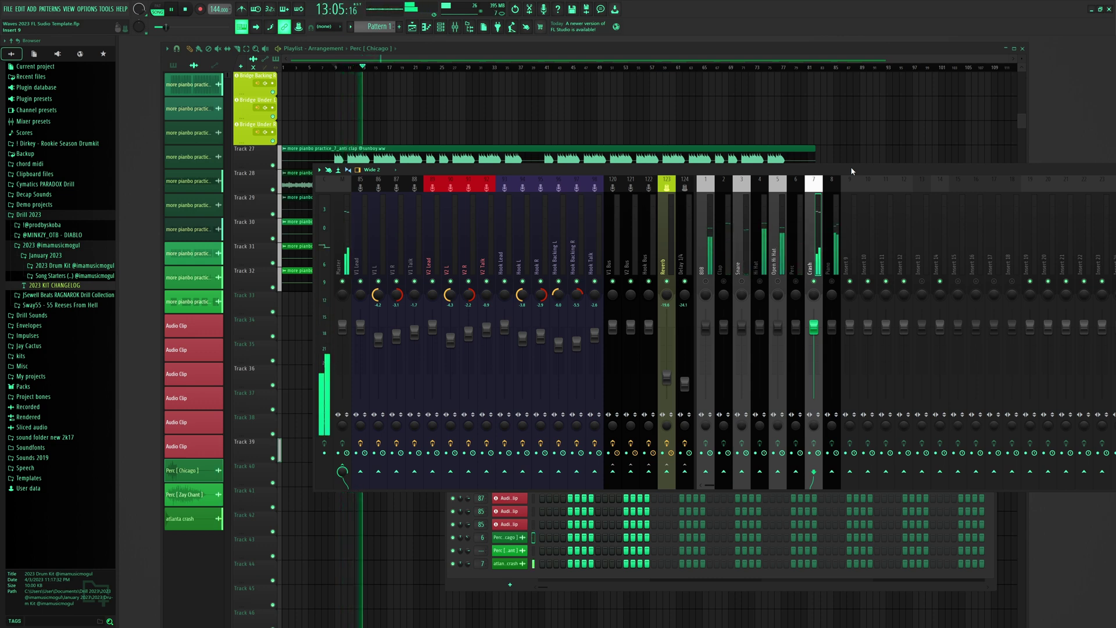
pyautogui.press('space')
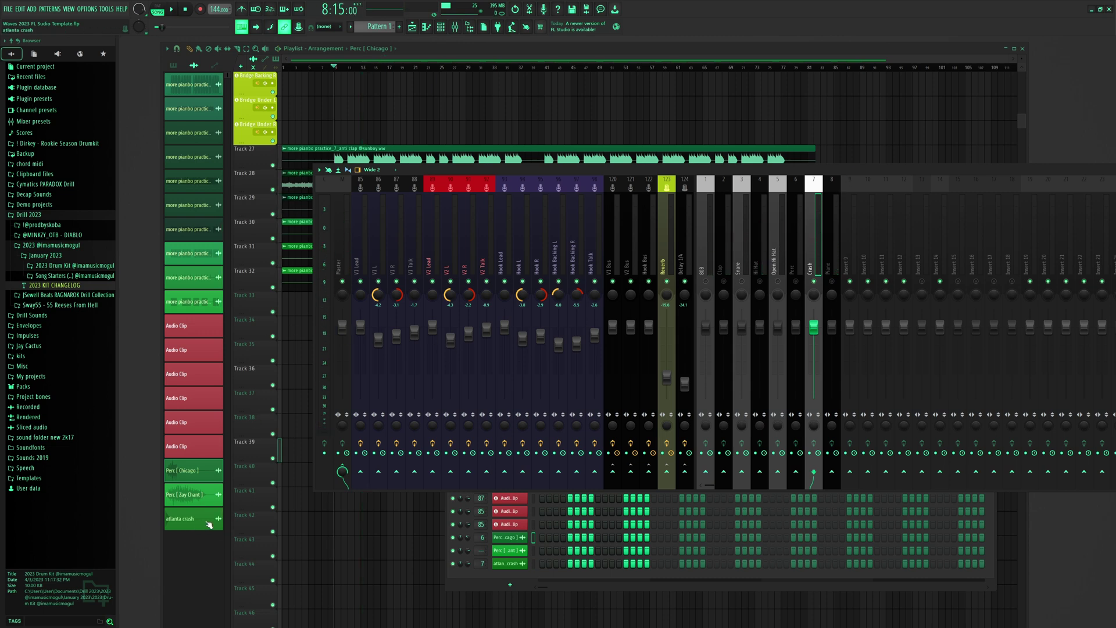
# - Lower the atlanta crash channel's volume to about 42% during playback, and close the channel settings and channel rack
pyautogui.click(441, 28)
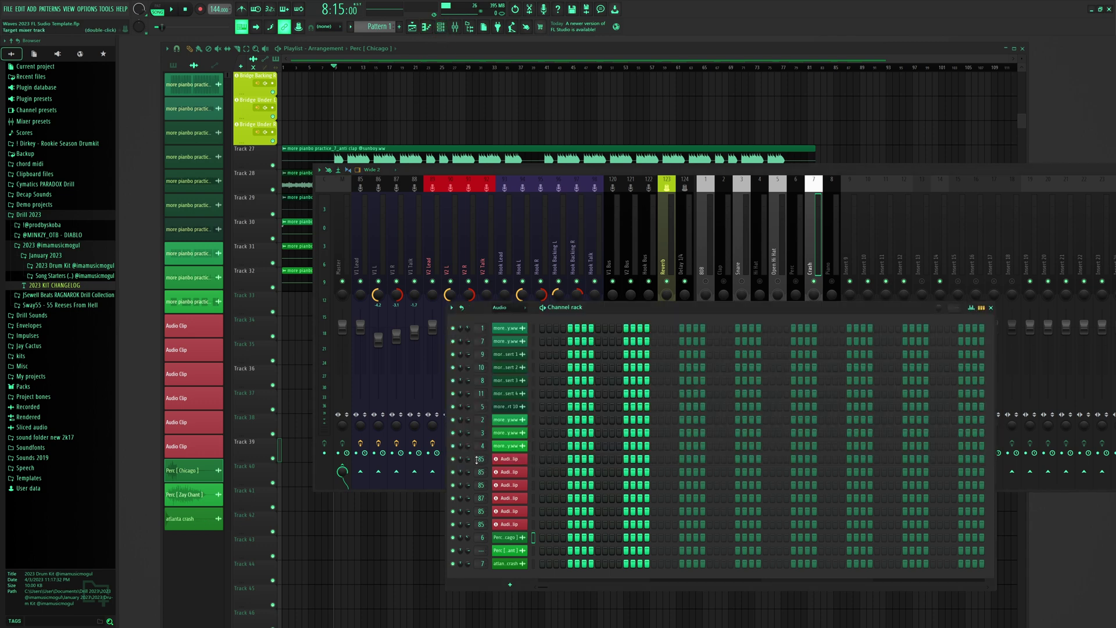
pyautogui.click(507, 563)
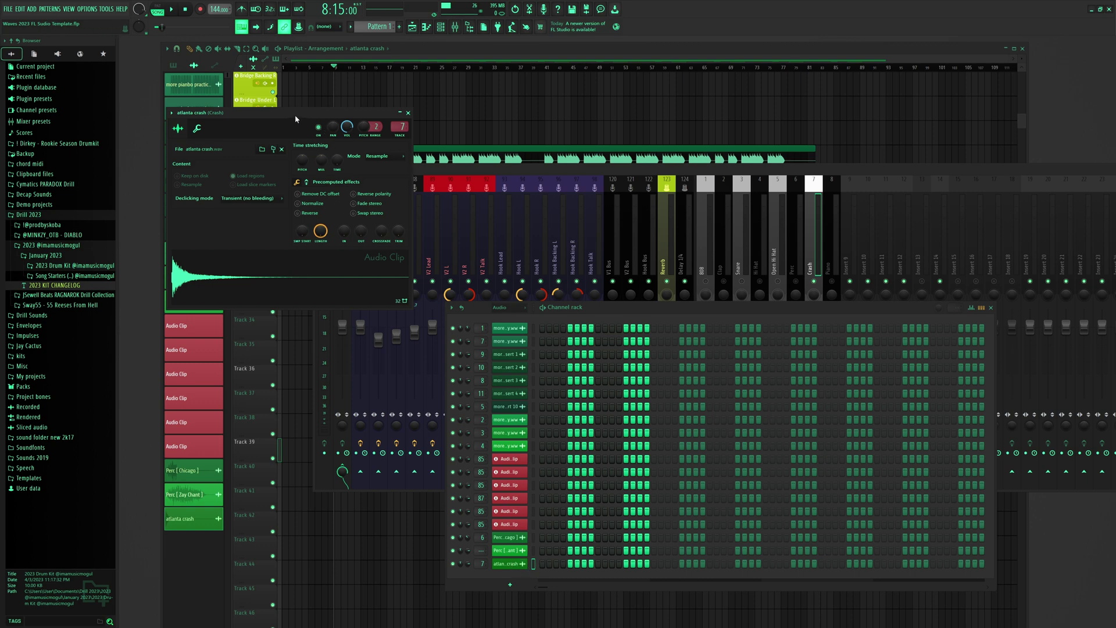
pyautogui.moveTo(294, 114); pyautogui.dragTo(748, 170)
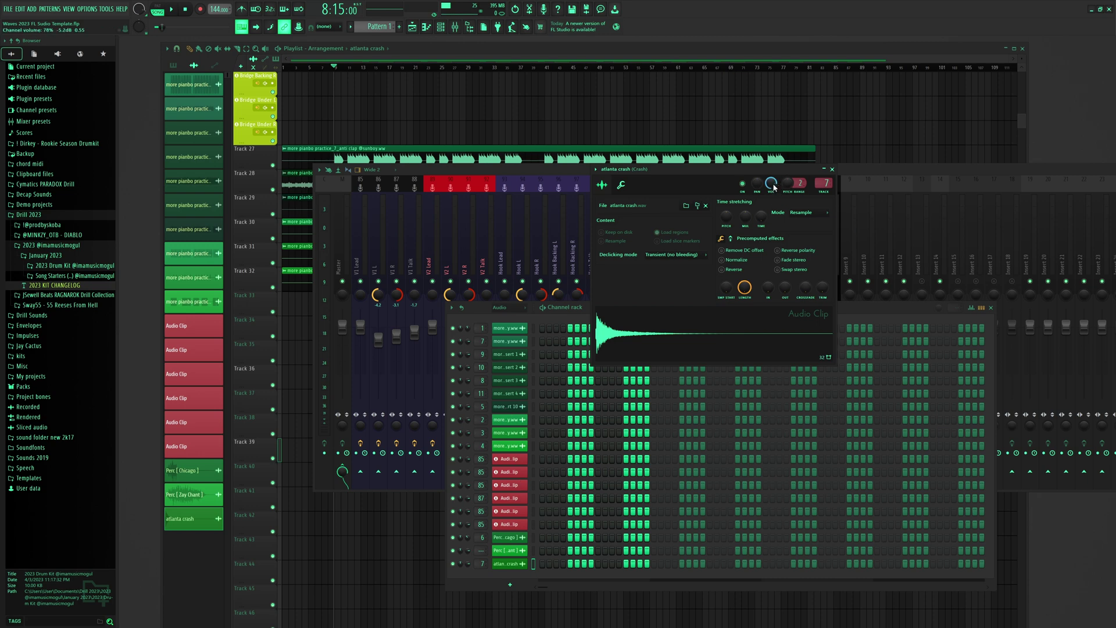
pyautogui.press('space')
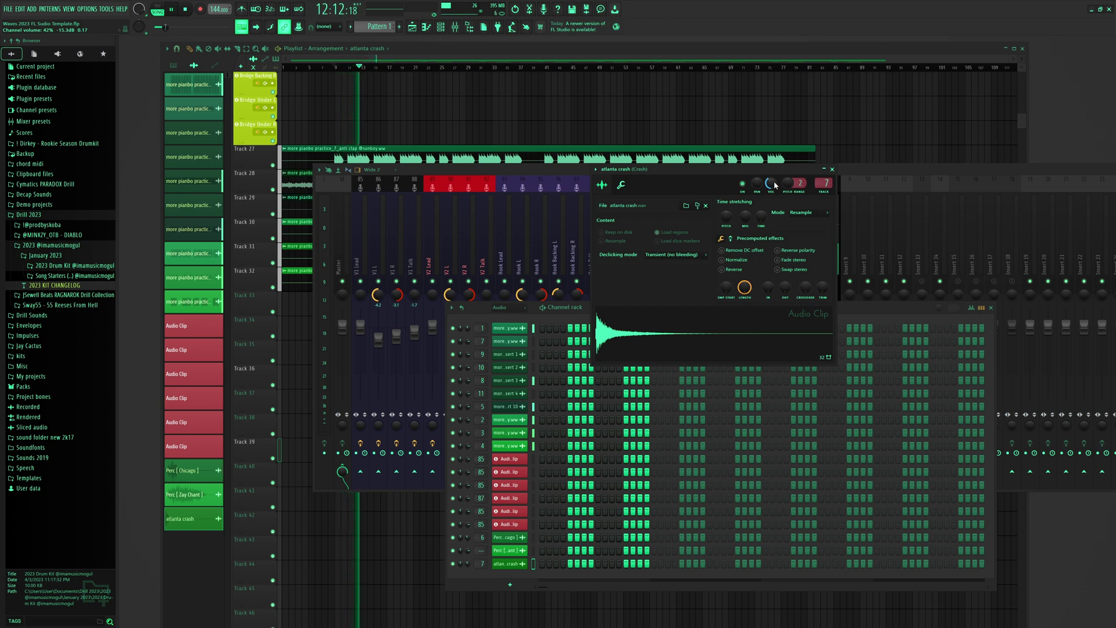
pyautogui.press('space')
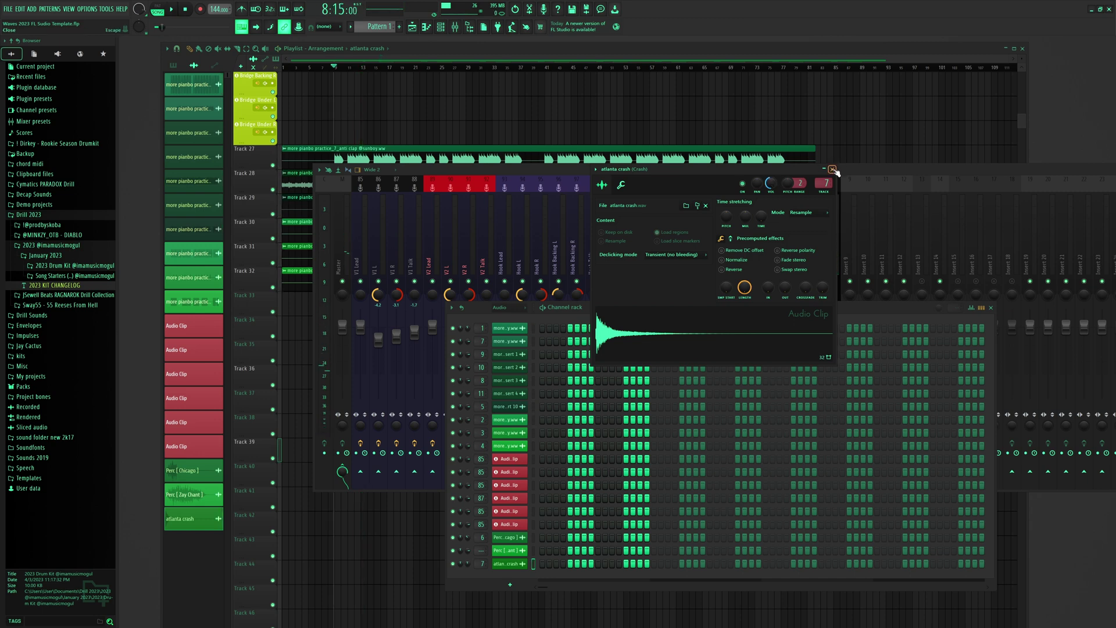
pyautogui.click(833, 170)
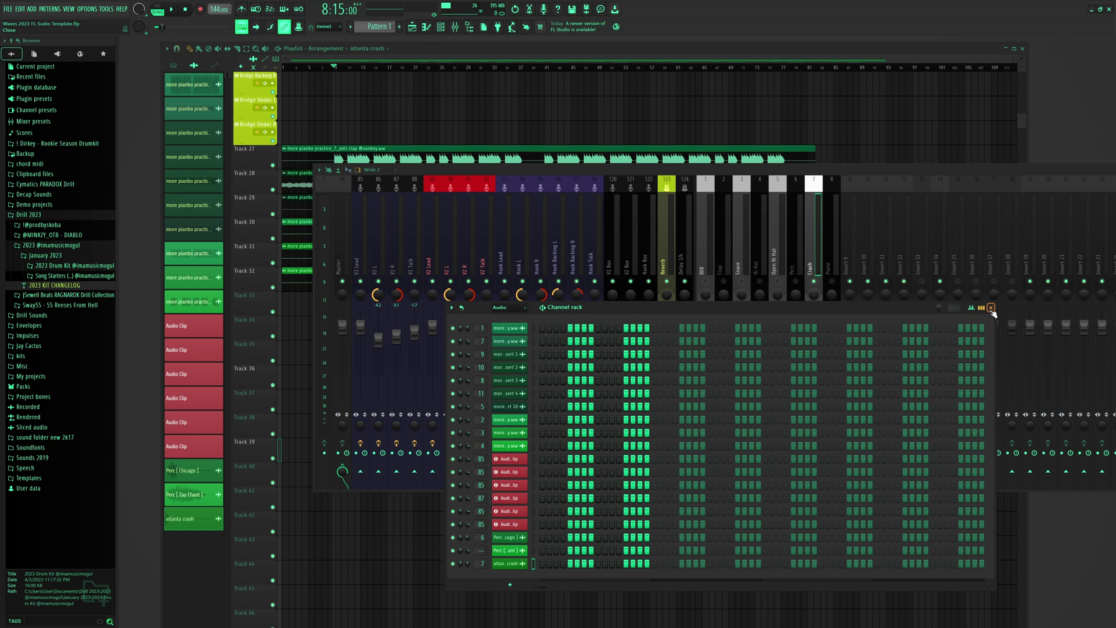
pyautogui.click(991, 308)
# - Pull the Crash, Perc, Open Hi Hat, Hi Hat, Snare and Clap faders down to silence, and lower the 808 fader slightly below 0 dB
pyautogui.moveTo(872, 173); pyautogui.dragTo(831, 169)
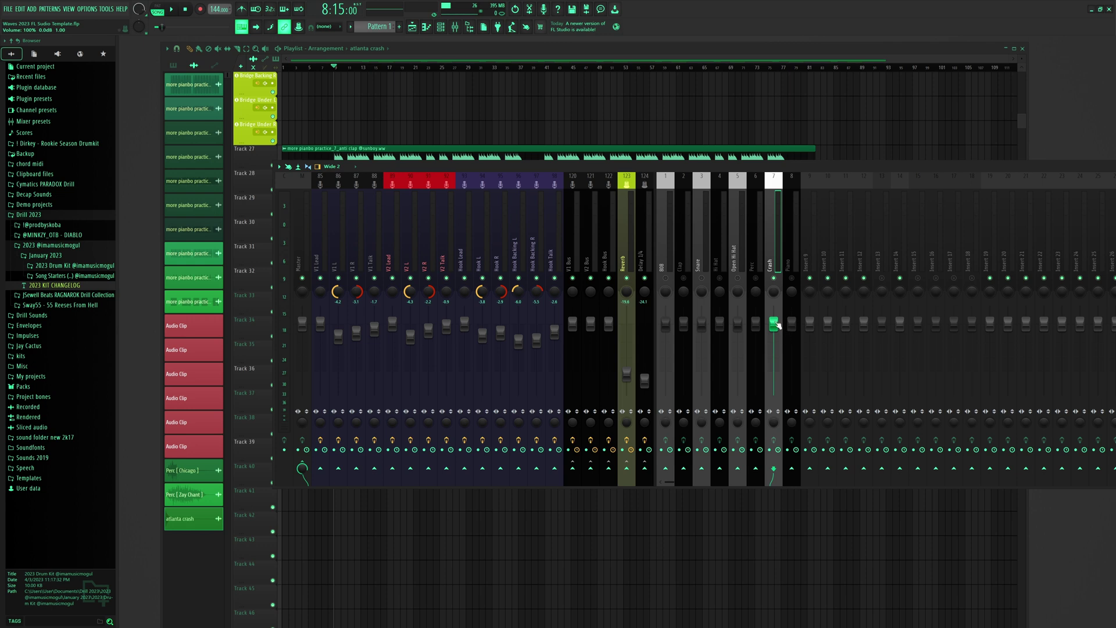
pyautogui.moveTo(776, 324); pyautogui.dragTo(774, 395)
pyautogui.moveTo(755, 323); pyautogui.dragTo(756, 395)
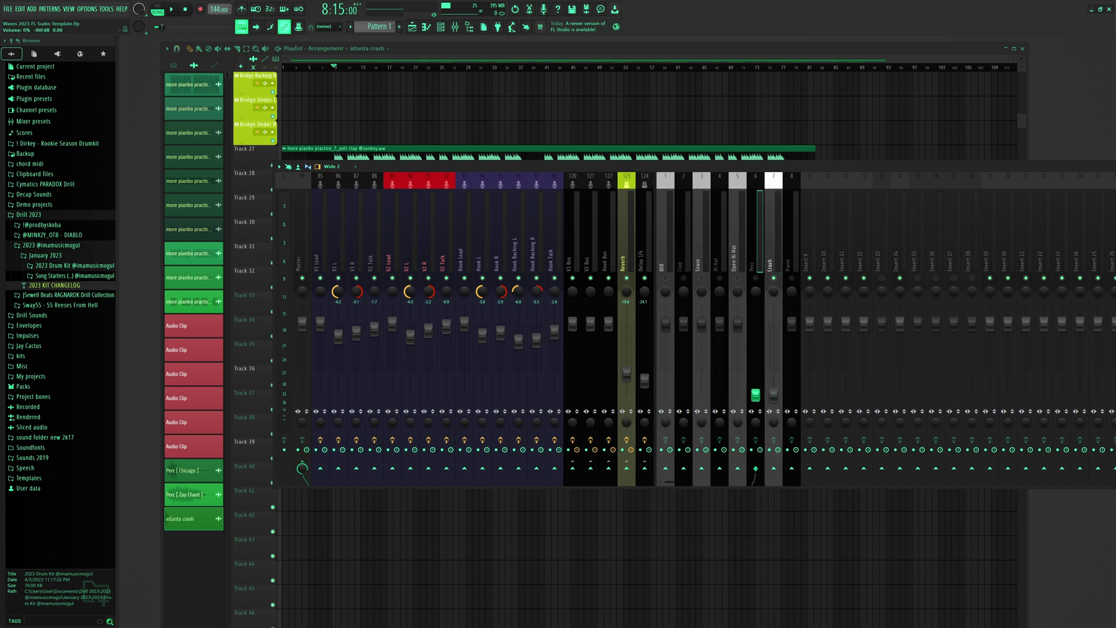
pyautogui.moveTo(737, 335); pyautogui.dragTo(738, 395)
pyautogui.moveTo(720, 324); pyautogui.dragTo(702, 395)
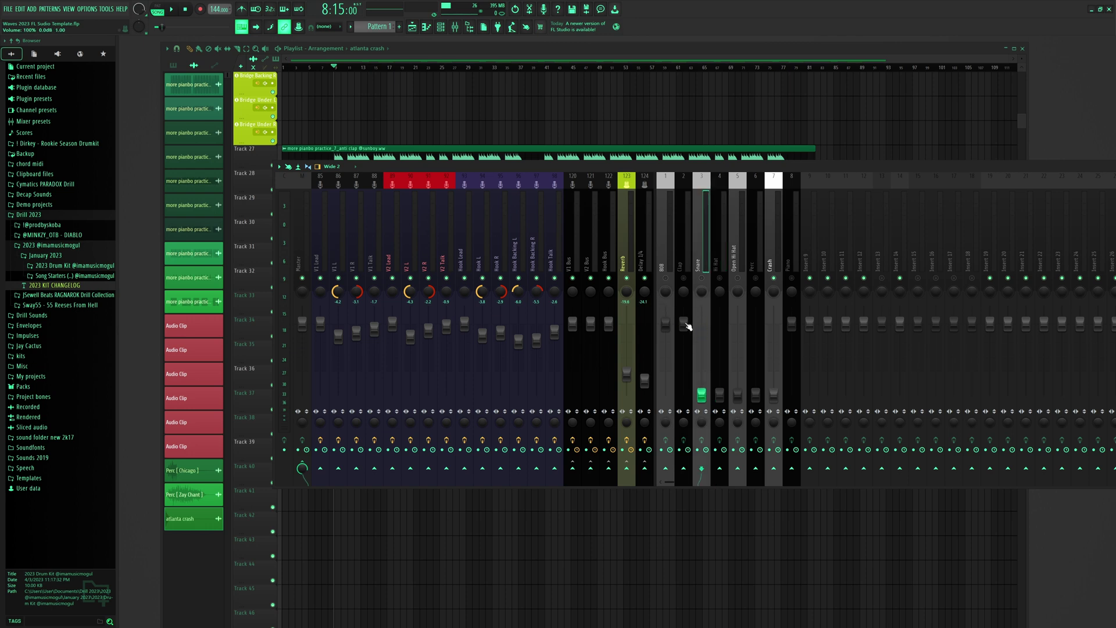
pyautogui.moveTo(686, 325); pyautogui.dragTo(685, 394)
pyautogui.moveTo(666, 324); pyautogui.dragTo(666, 329)
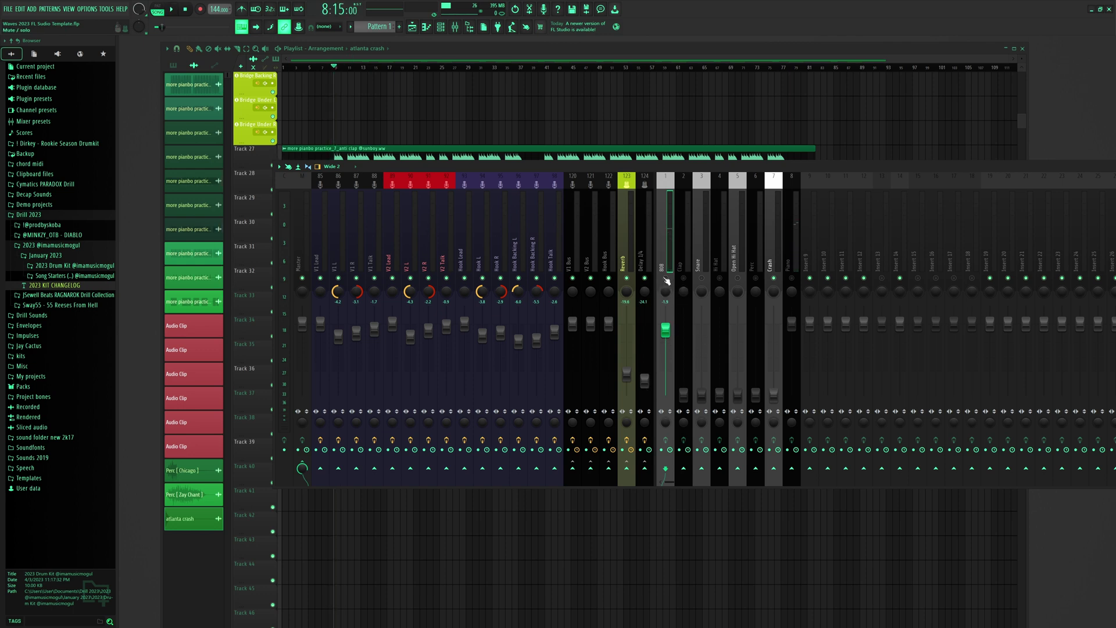
# - Unmute the drum tracks from 808 to Crash and raise the Clap and Snare faders to slightly below 0 dB during playback
pyautogui.moveTo(667, 281); pyautogui.dragTo(757, 283)
pyautogui.press('space')
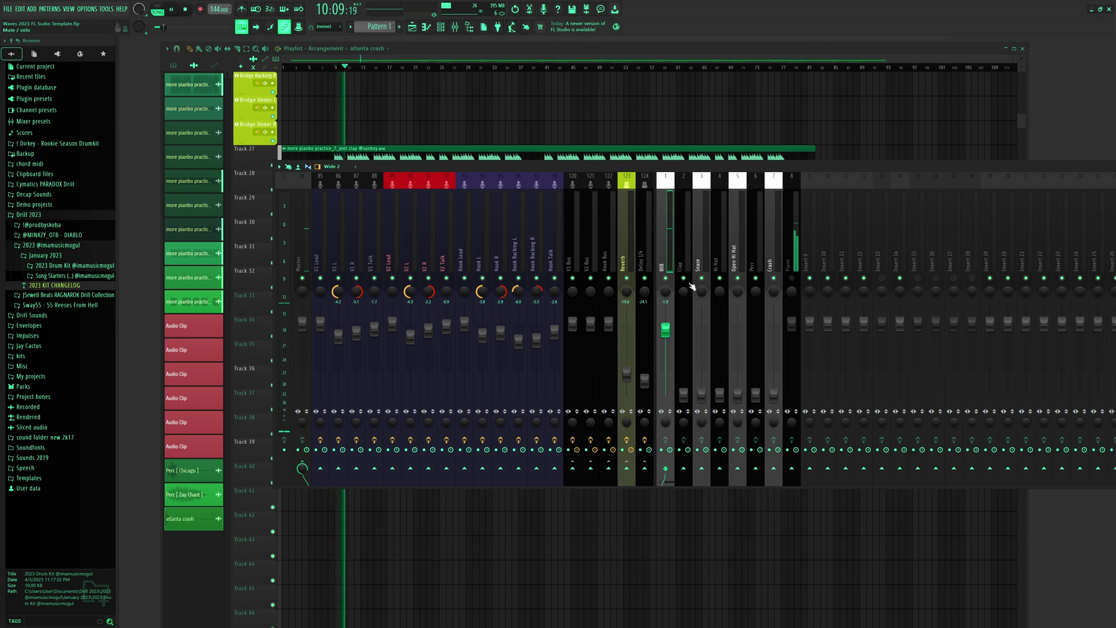
pyautogui.moveTo(684, 394); pyautogui.dragTo(684, 333)
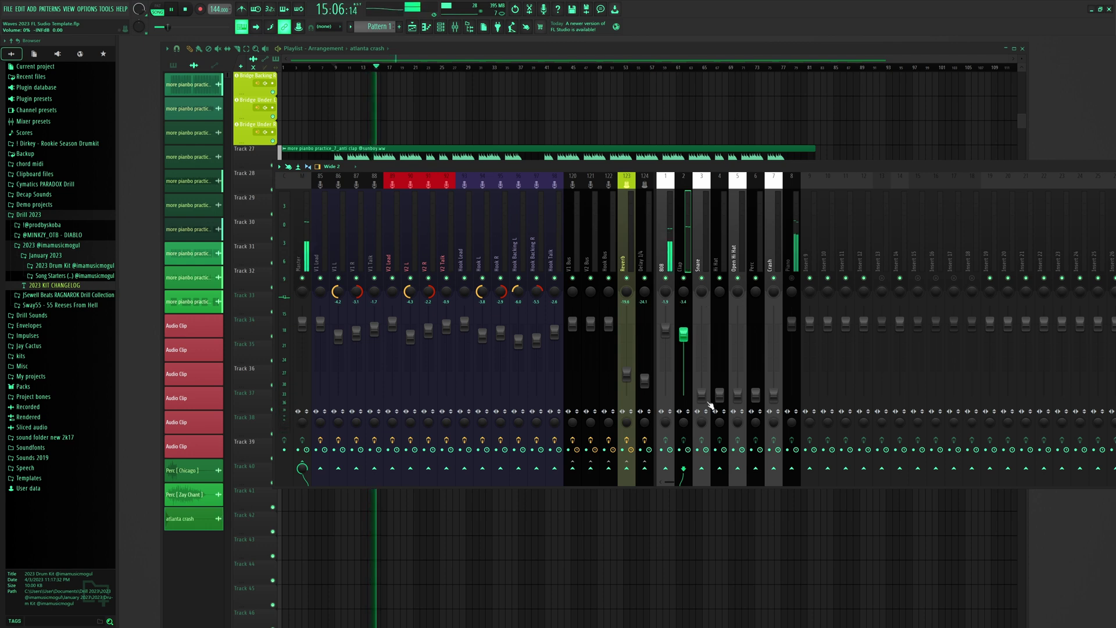
pyautogui.moveTo(708, 402); pyautogui.dragTo(702, 329)
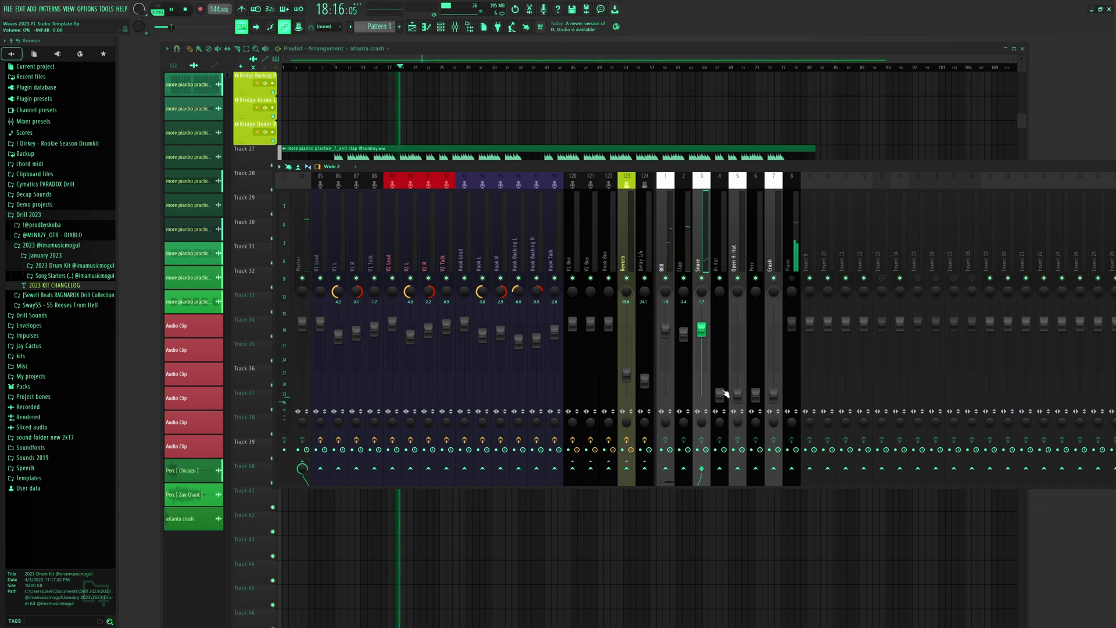
# - Bring up the Hi Hat, Open Hi Hat, Perc and Crash faders during playback, ending with Perc about -3.1 dB and Crash about -2.2 dB
pyautogui.moveTo(725, 394); pyautogui.dragTo(737, 341)
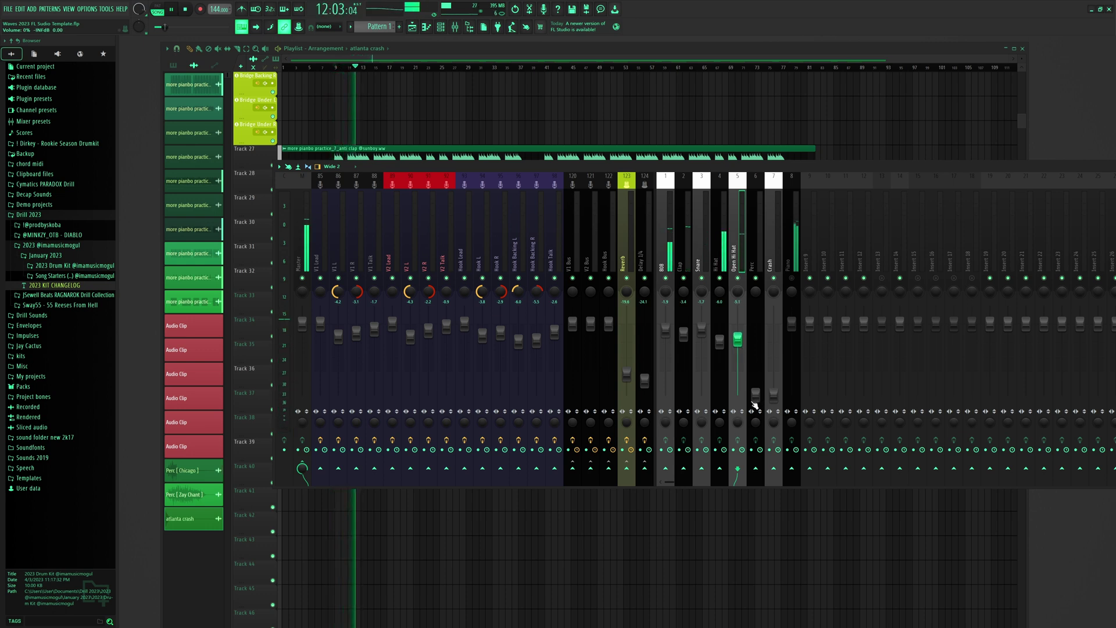
pyautogui.moveTo(756, 396); pyautogui.dragTo(756, 348)
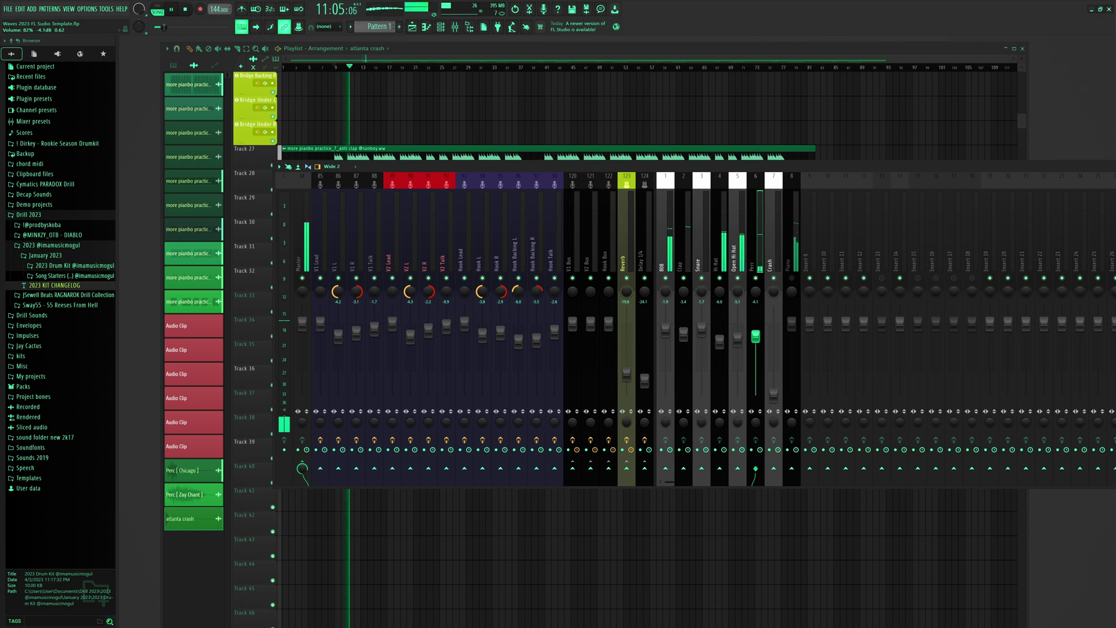
pyautogui.moveTo(756, 336); pyautogui.dragTo(756, 334)
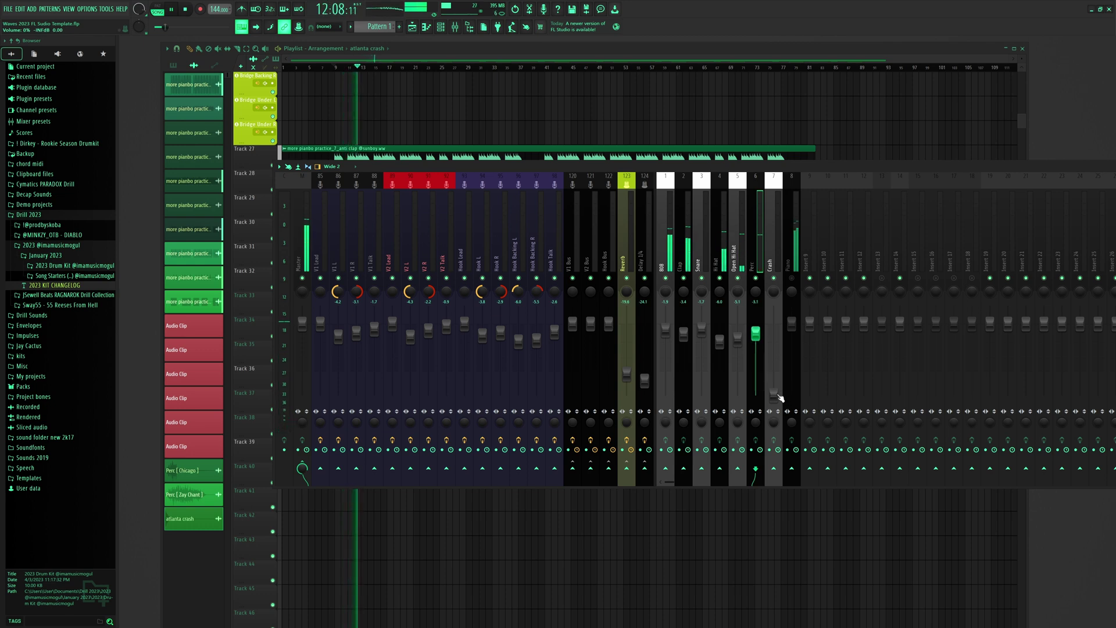
pyautogui.moveTo(773, 395); pyautogui.dragTo(780, 365)
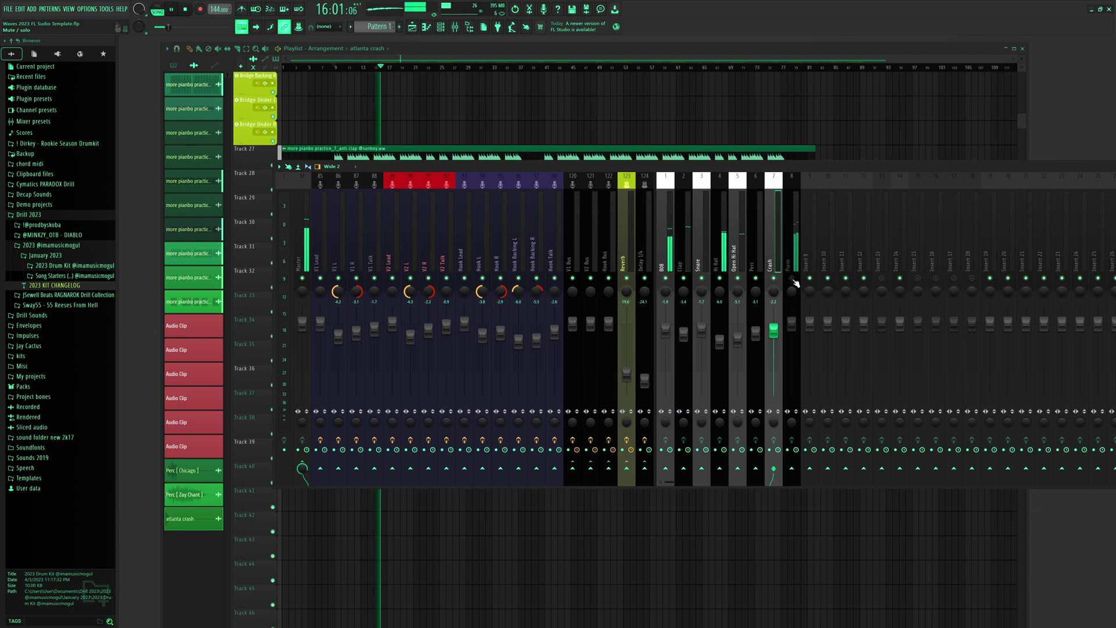
pyautogui.press('space')
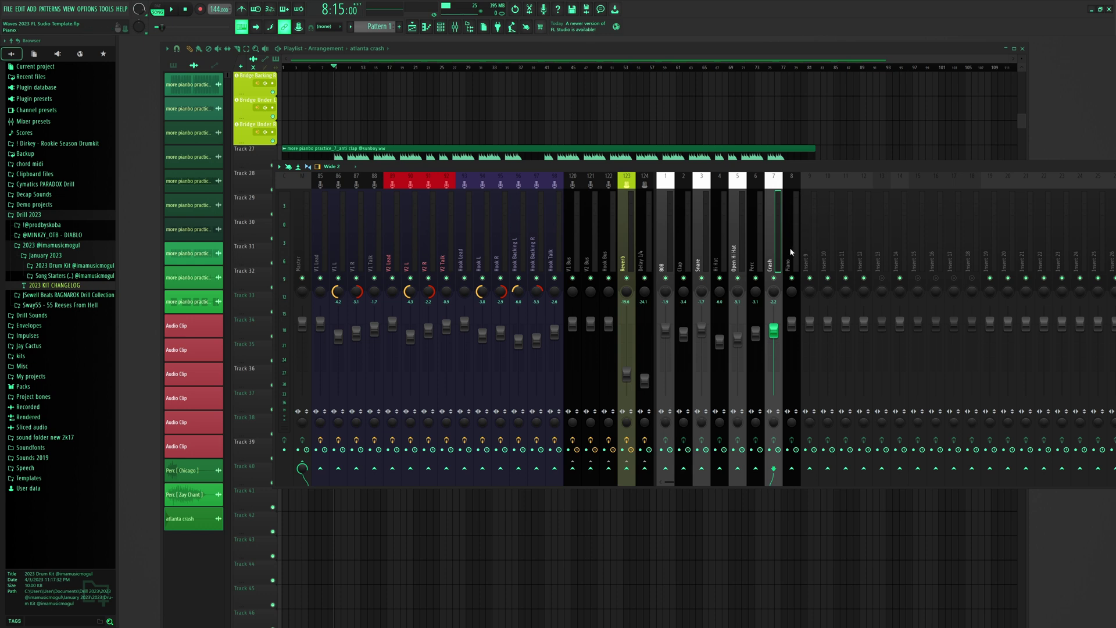
# - Mute the drum tracks from 808 to Crash so the Piano track is heard alone, and play it to check its level
pyautogui.click(666, 279)
pyautogui.click(700, 279)
pyautogui.click(720, 278)
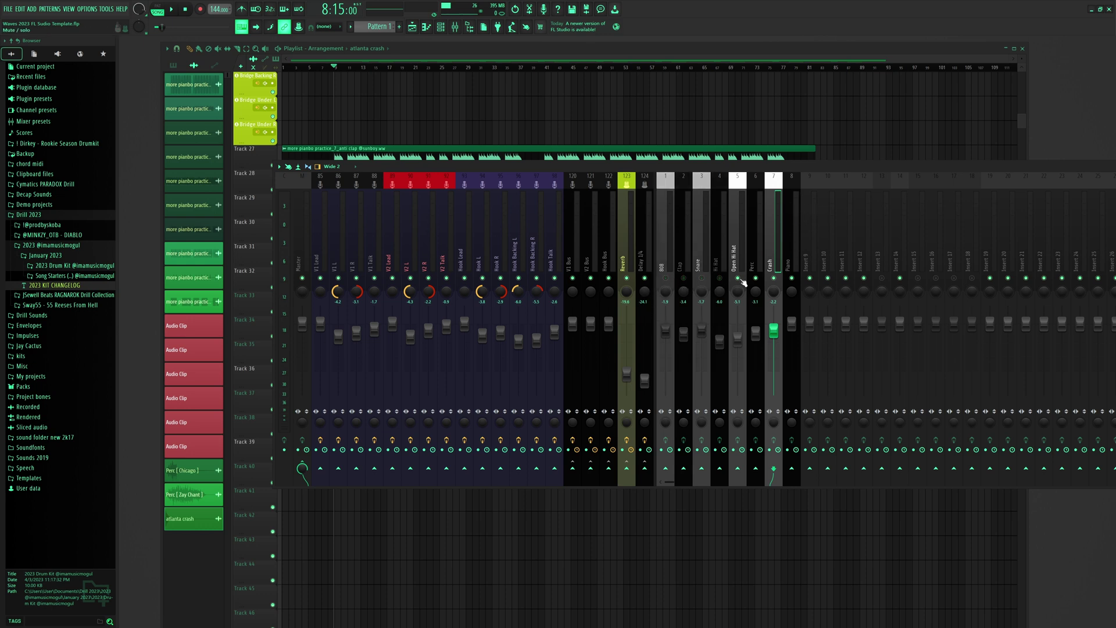
pyautogui.click(737, 279)
pyautogui.click(756, 278)
pyautogui.click(774, 278)
pyautogui.press('space')
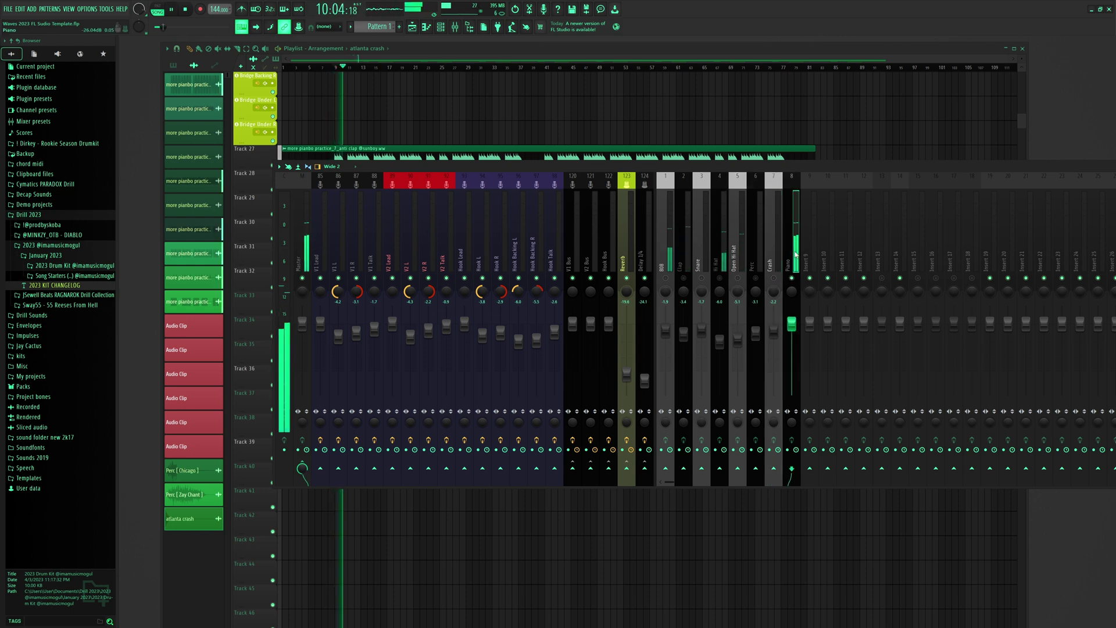
pyautogui.click(795, 256)
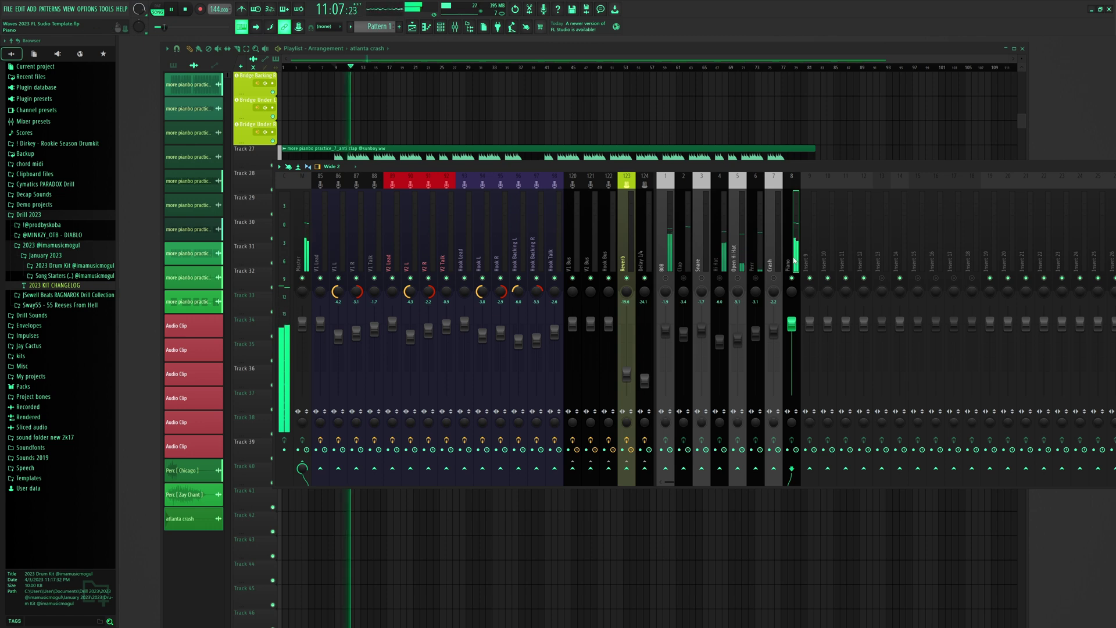
pyautogui.press('space')
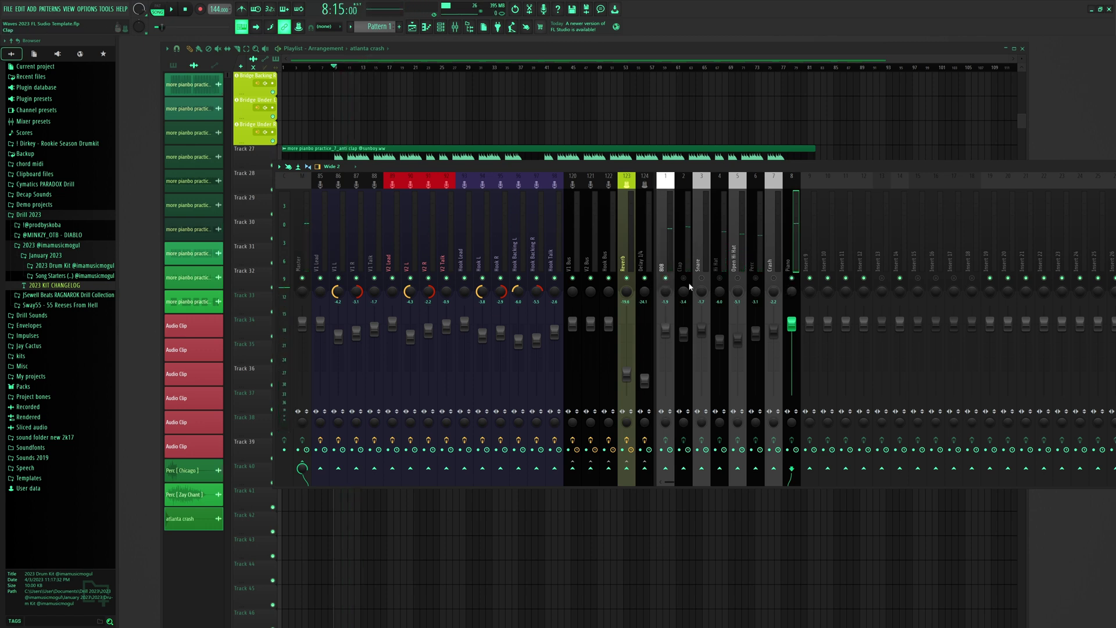
# - Unmute the drum tracks from Snare to Crash and pull the Piano fader down to silence
pyautogui.moveTo(701, 281); pyautogui.dragTo(776, 282)
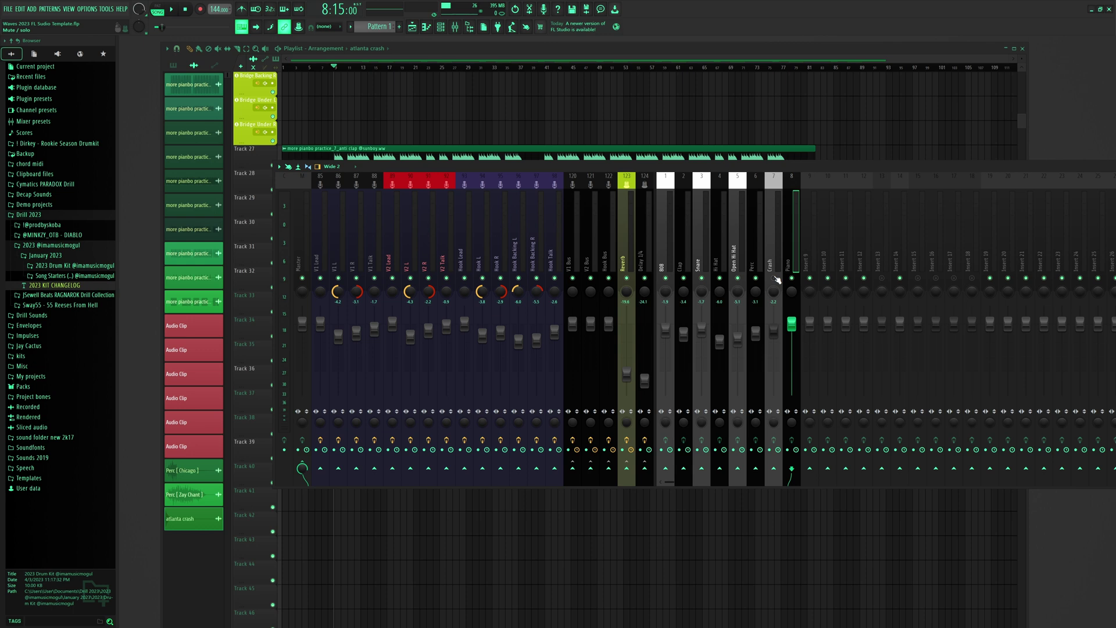
pyautogui.click(773, 280)
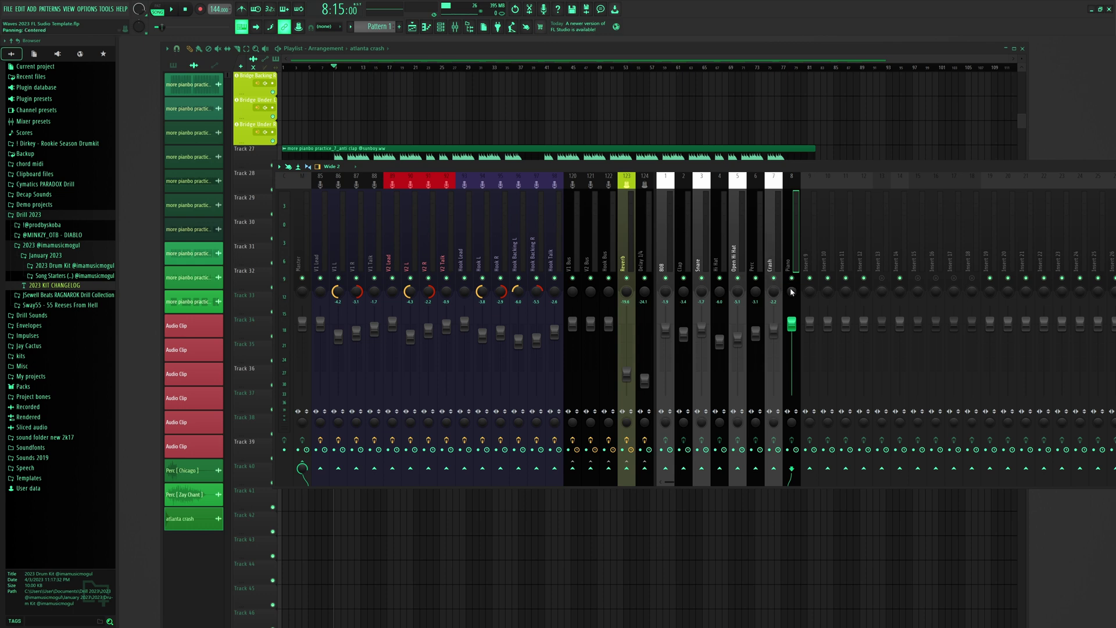
pyautogui.moveTo(793, 326); pyautogui.dragTo(791, 395)
# - Load Ozone 10 into the first effect slot of the Master track, finding it with the search term "ozo"
pyautogui.moveTo(880, 168); pyautogui.dragTo(751, 113)
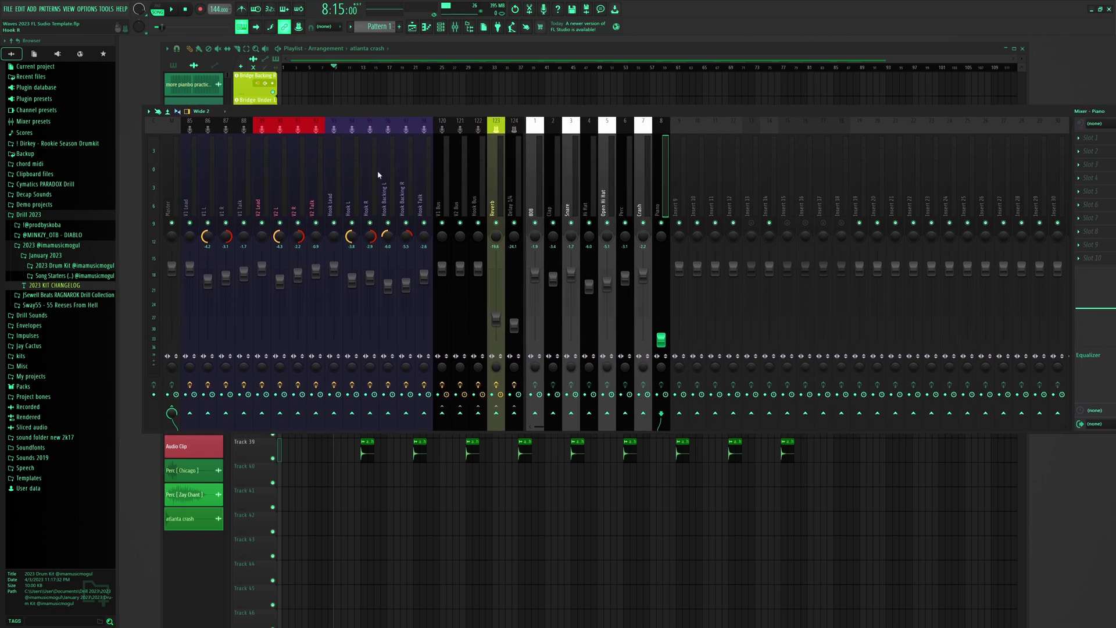
pyautogui.click(174, 176)
pyautogui.moveTo(1053, 113); pyautogui.dragTo(1002, 111)
pyautogui.click(1027, 139)
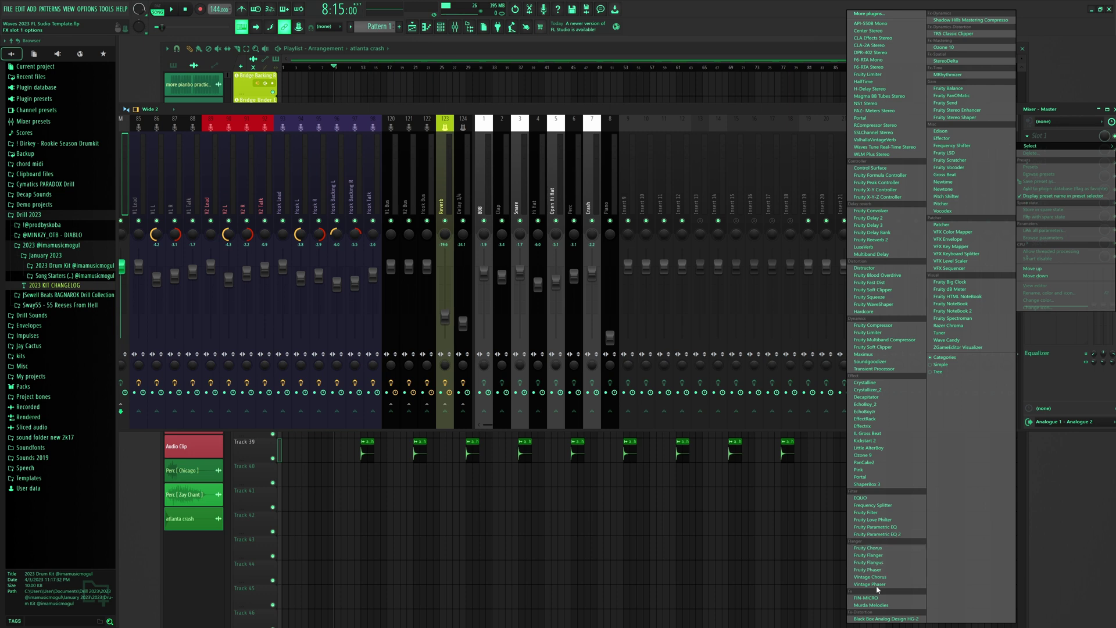
pyautogui.click(907, 13)
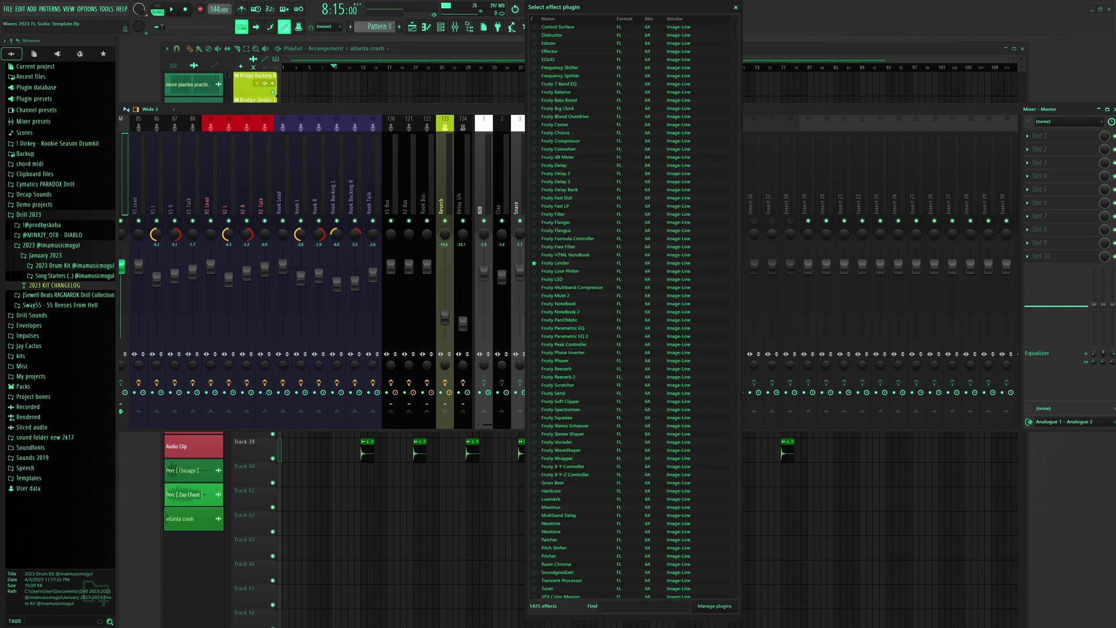
pyautogui.write('ozo')
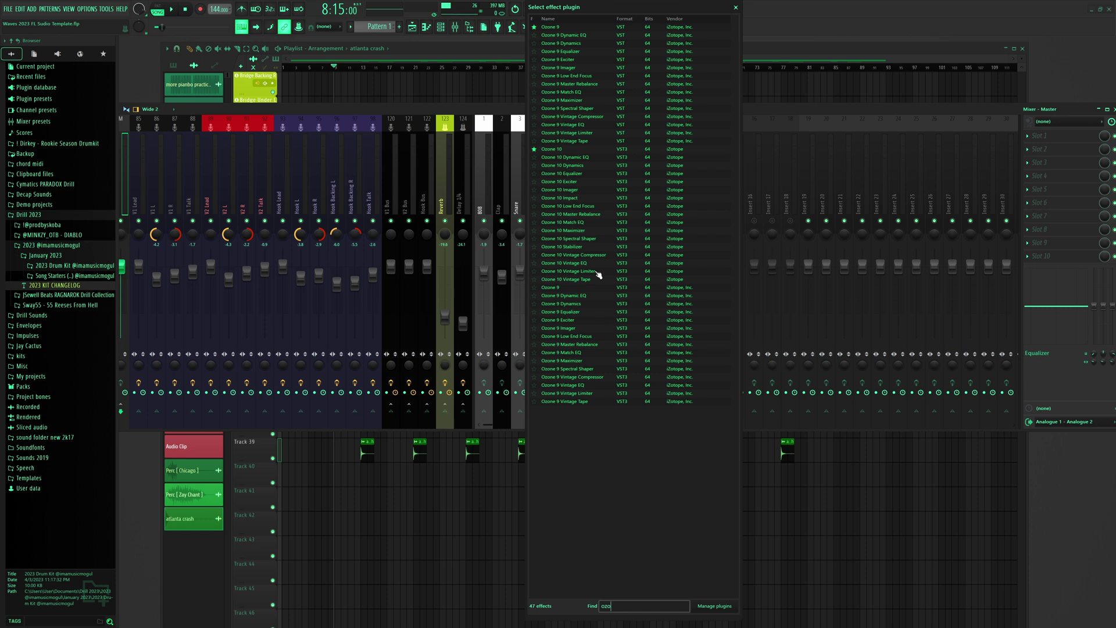
pyautogui.doubleClick(559, 150)
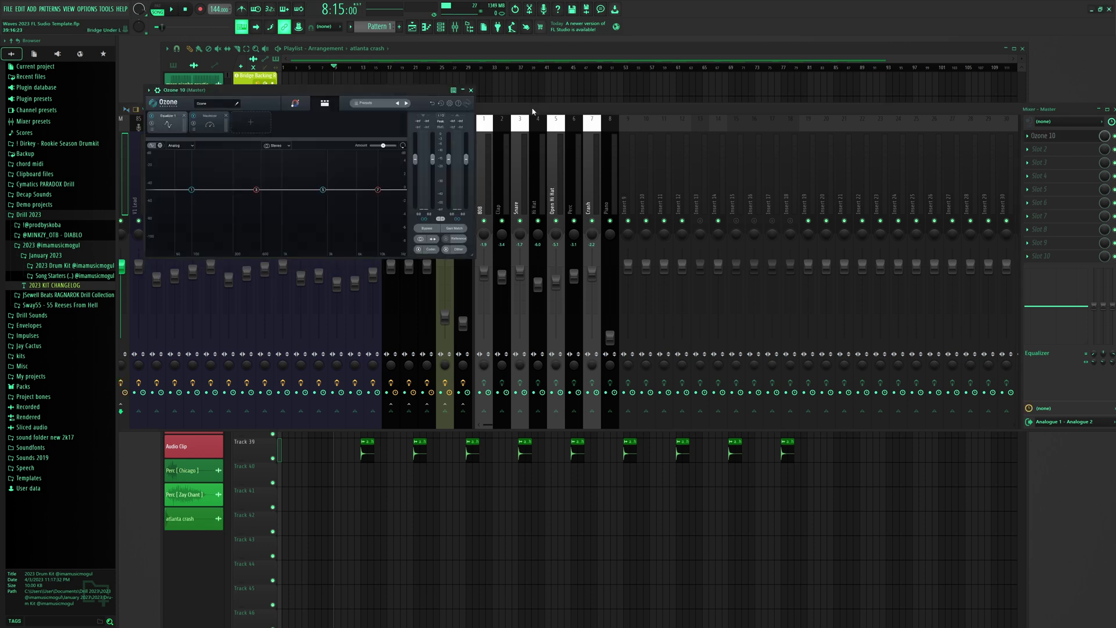
# - Remove the Equalizer module from Ozone 10, set the Maximizer mode to IRC IV, and switch the output to mono
pyautogui.moveTo(553, 107); pyautogui.dragTo(596, 108)
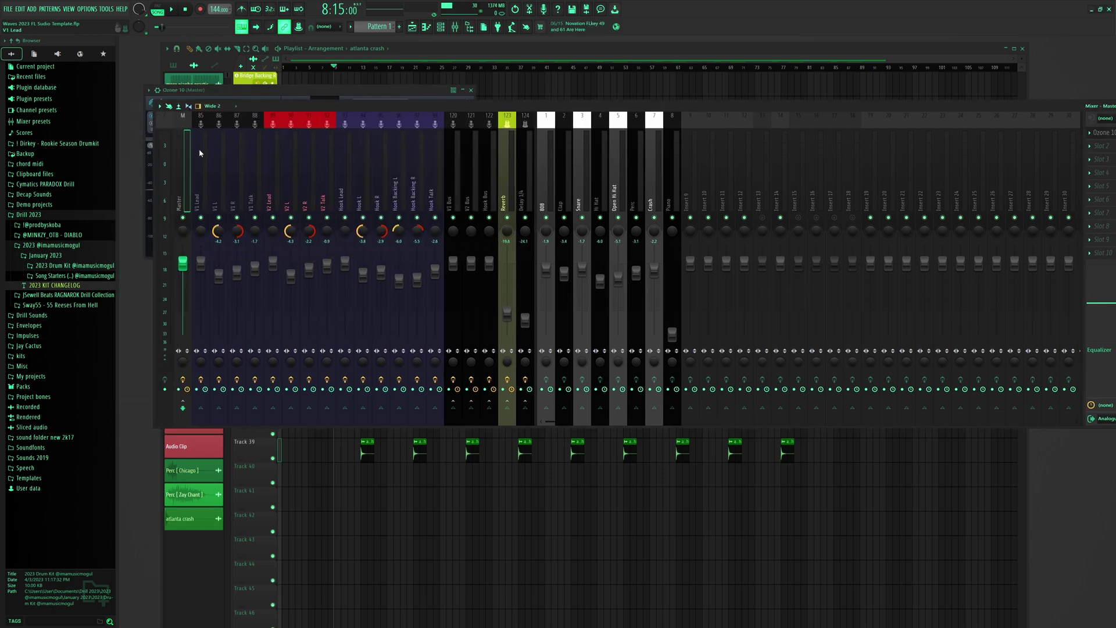
pyautogui.moveTo(307, 92); pyautogui.dragTo(904, 85)
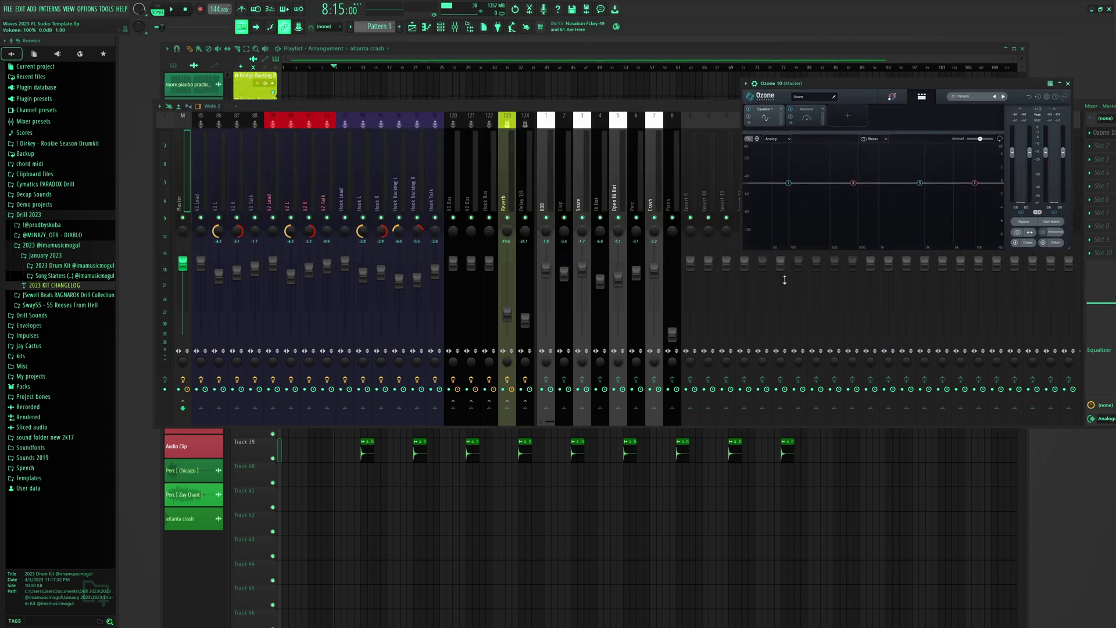
pyautogui.click(781, 109)
pyautogui.moveTo(816, 196); pyautogui.dragTo(815, 153)
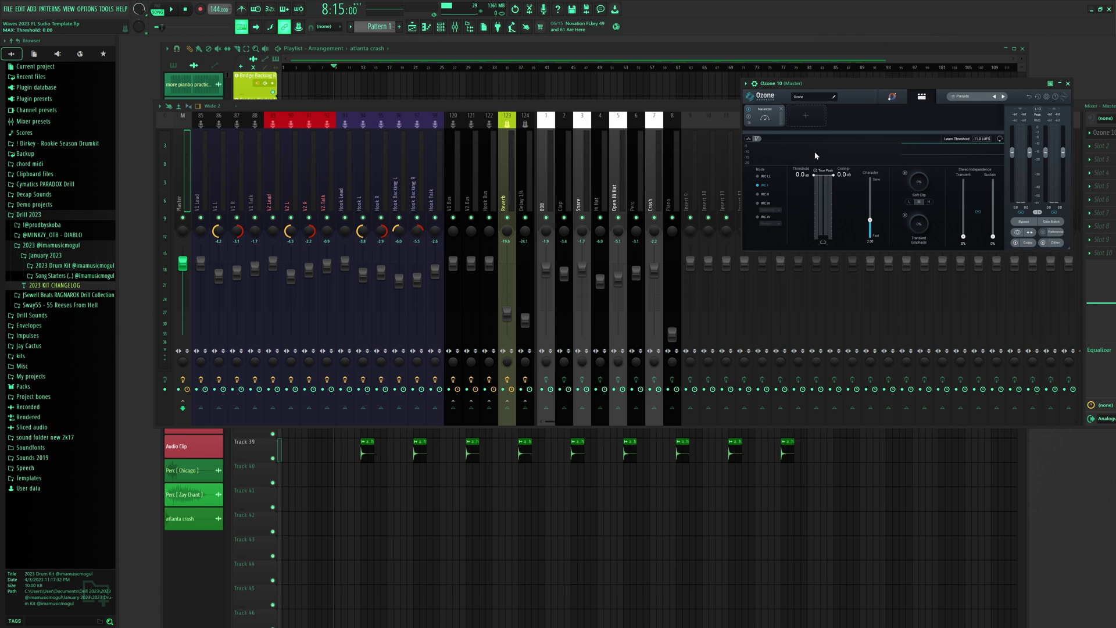
pyautogui.click(764, 217)
pyautogui.click(1018, 233)
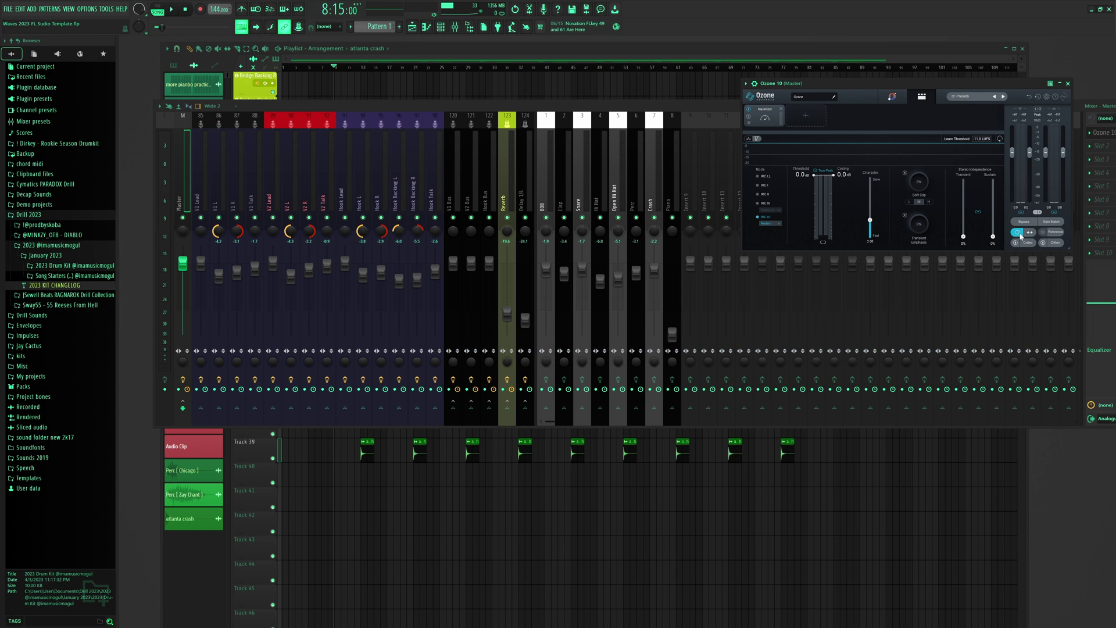
# - Play the beat and raise the Piano fader to about -9.4 dB, comparing the balance in mono and stereo
pyautogui.press('space')
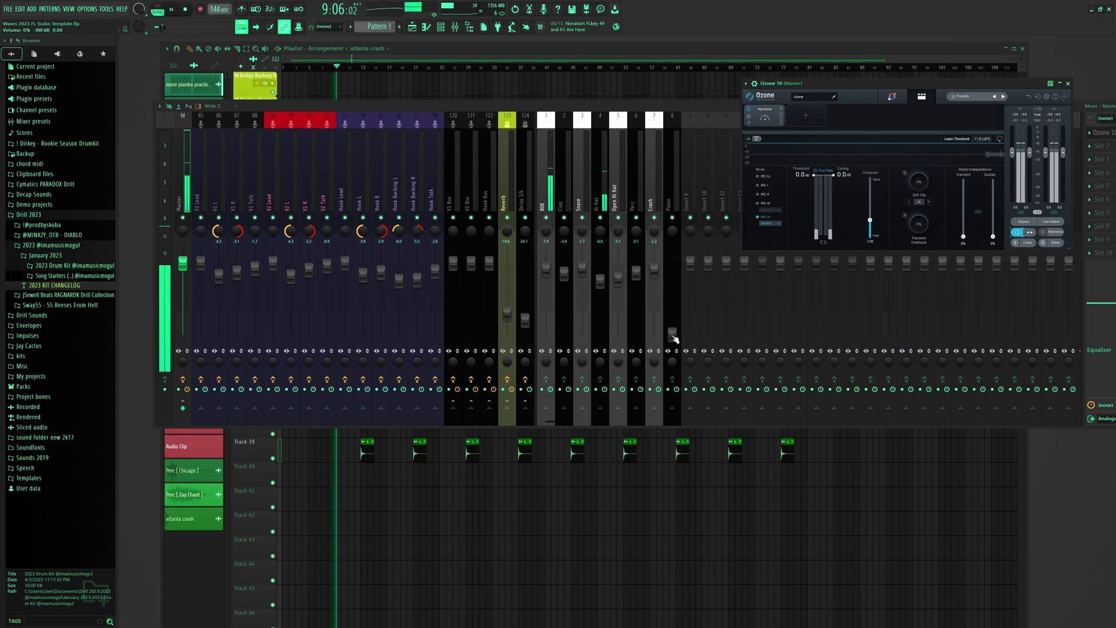
pyautogui.moveTo(672, 334); pyautogui.dragTo(672, 298)
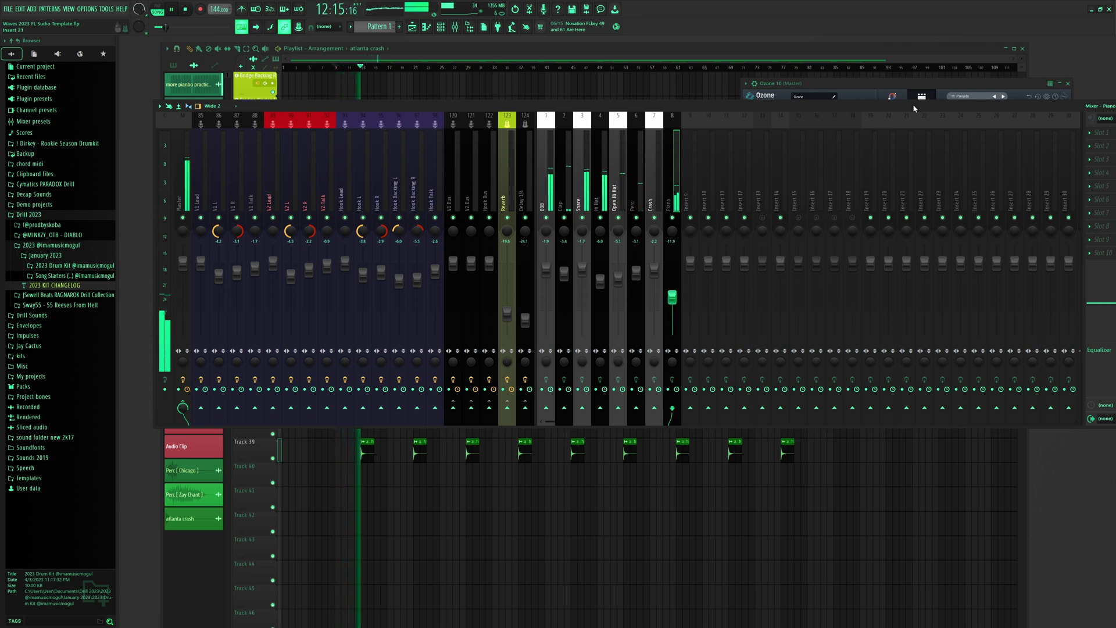
pyautogui.click(962, 84)
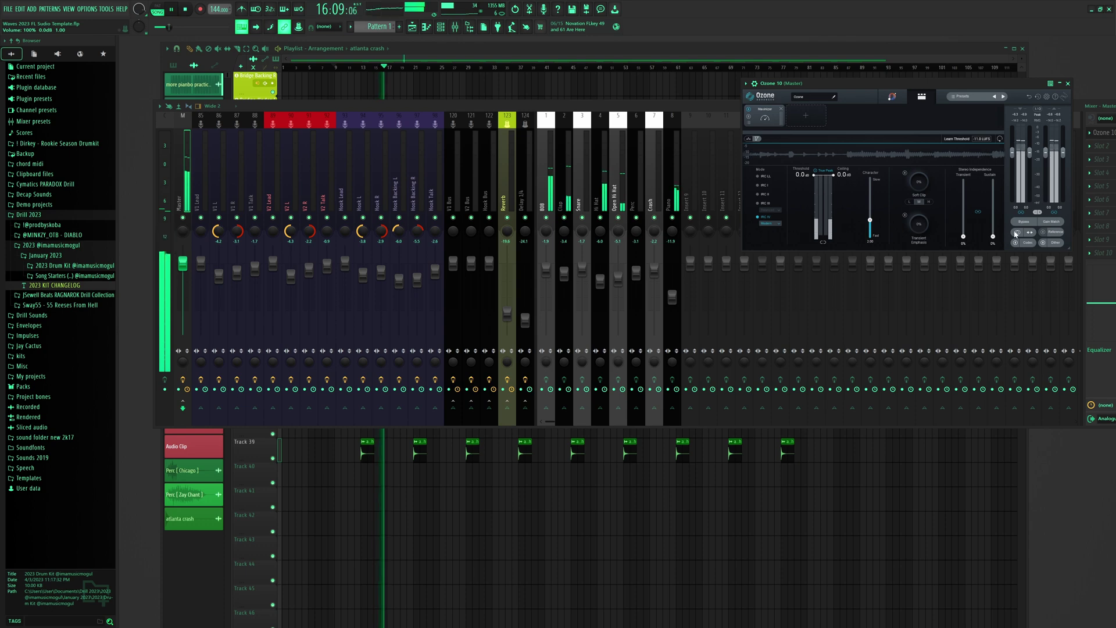
pyautogui.moveTo(674, 306); pyautogui.dragTo(674, 300)
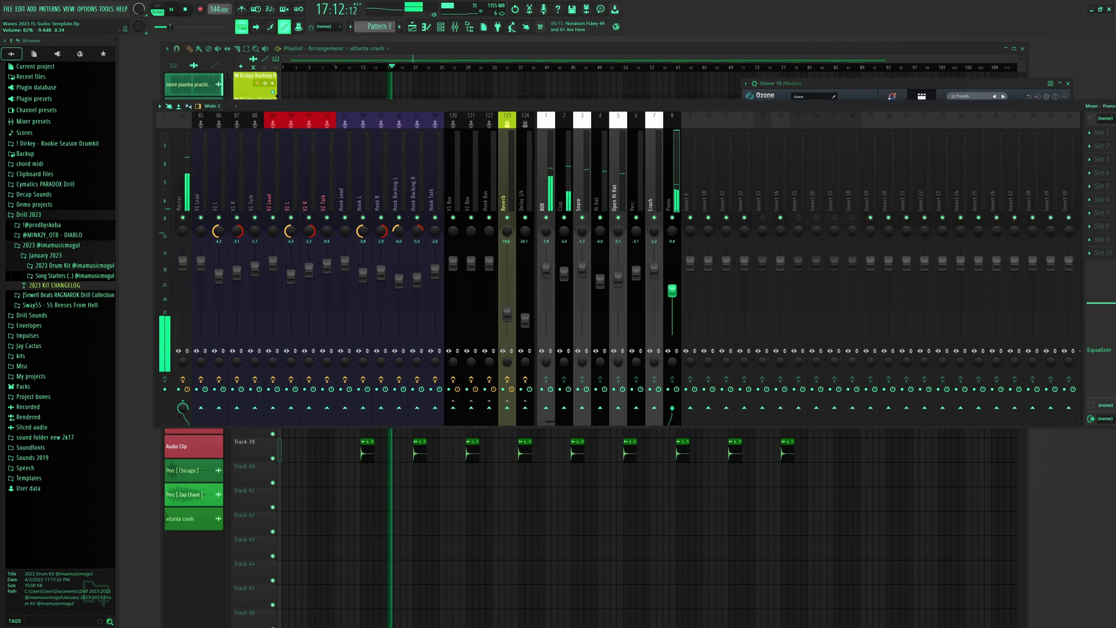
pyautogui.click(1006, 83)
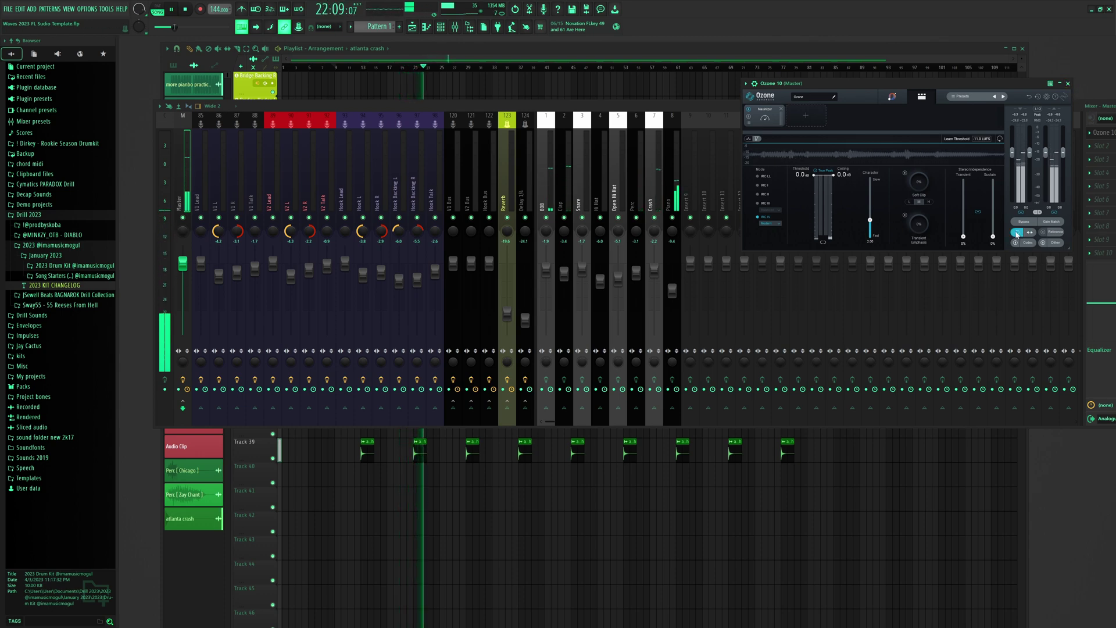
# - Add an Imager module to Ozone 10, play the beat to check its stereo image, and close the plugin window
pyautogui.click(806, 115)
pyautogui.click(802, 160)
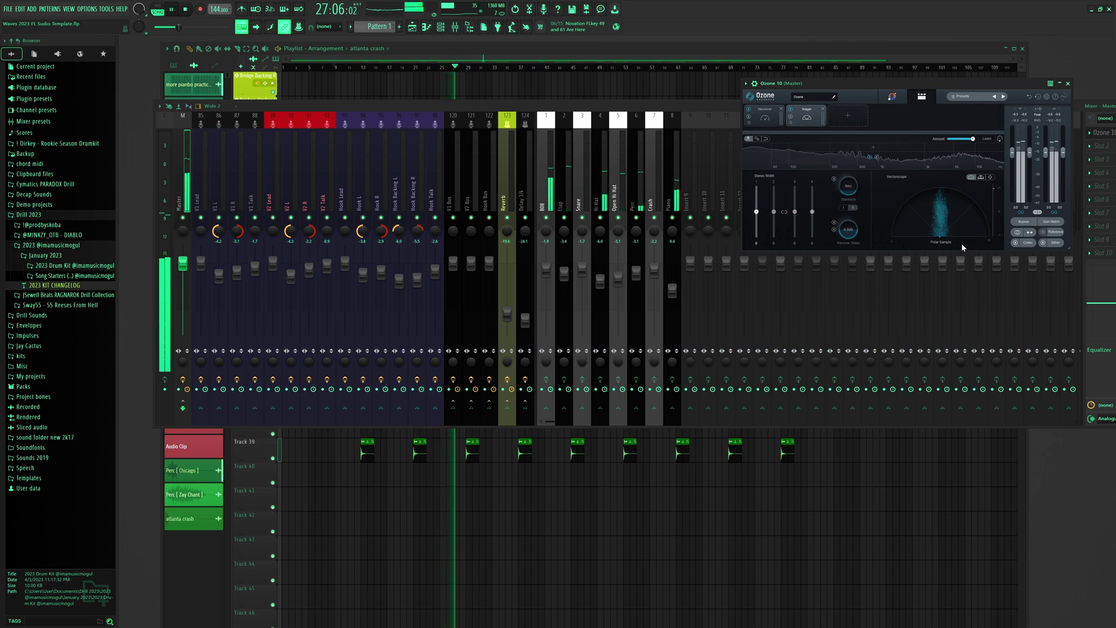
pyautogui.press('space')
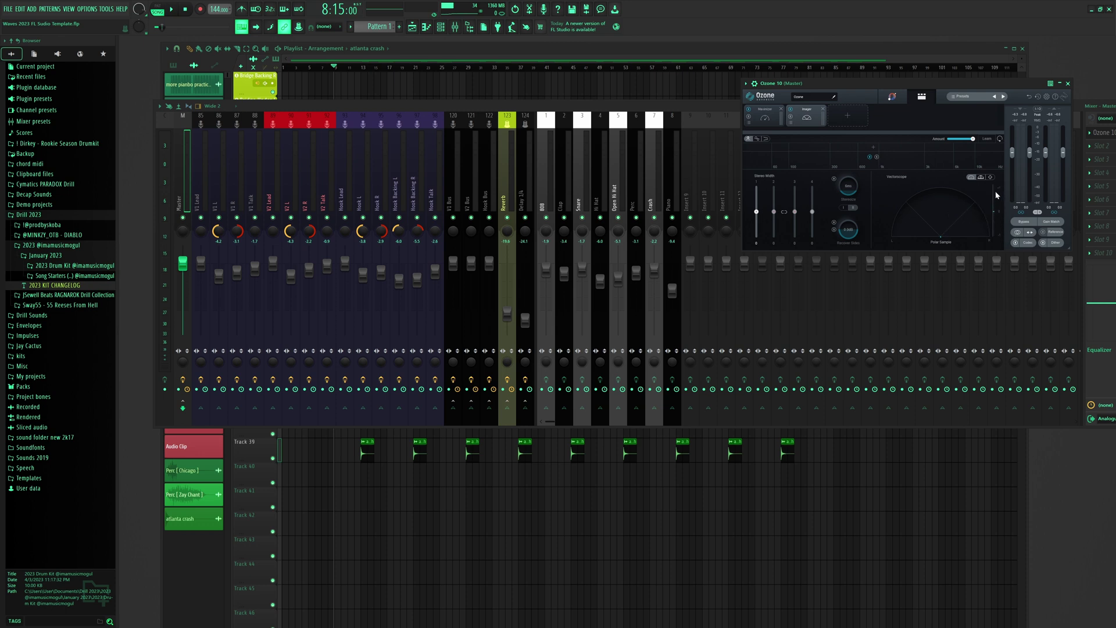
pyautogui.press('space')
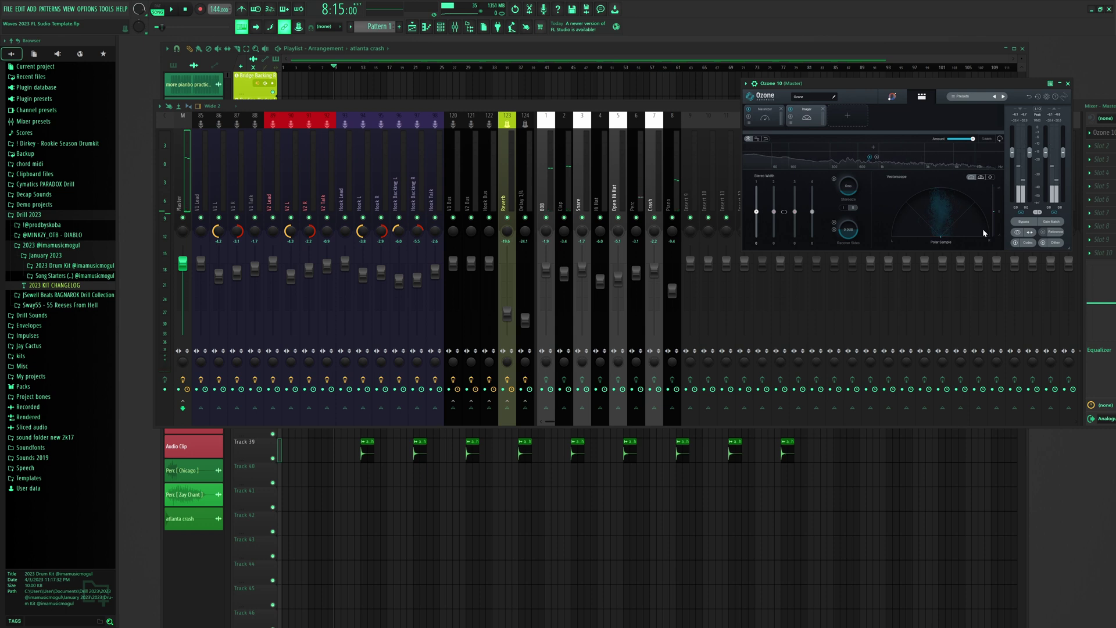
pyautogui.click(1068, 84)
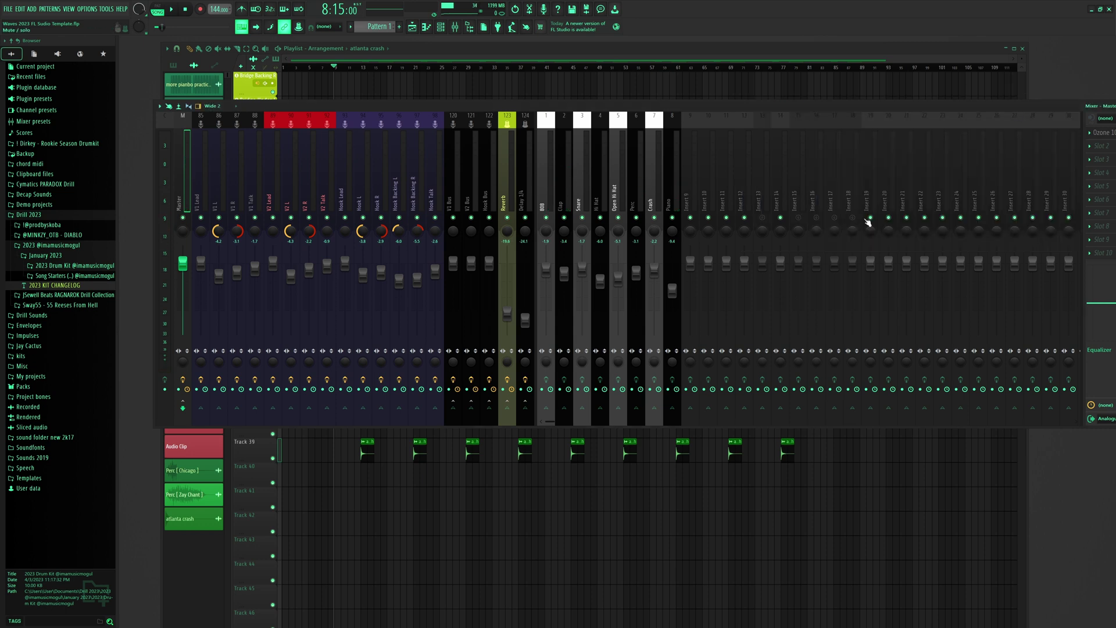